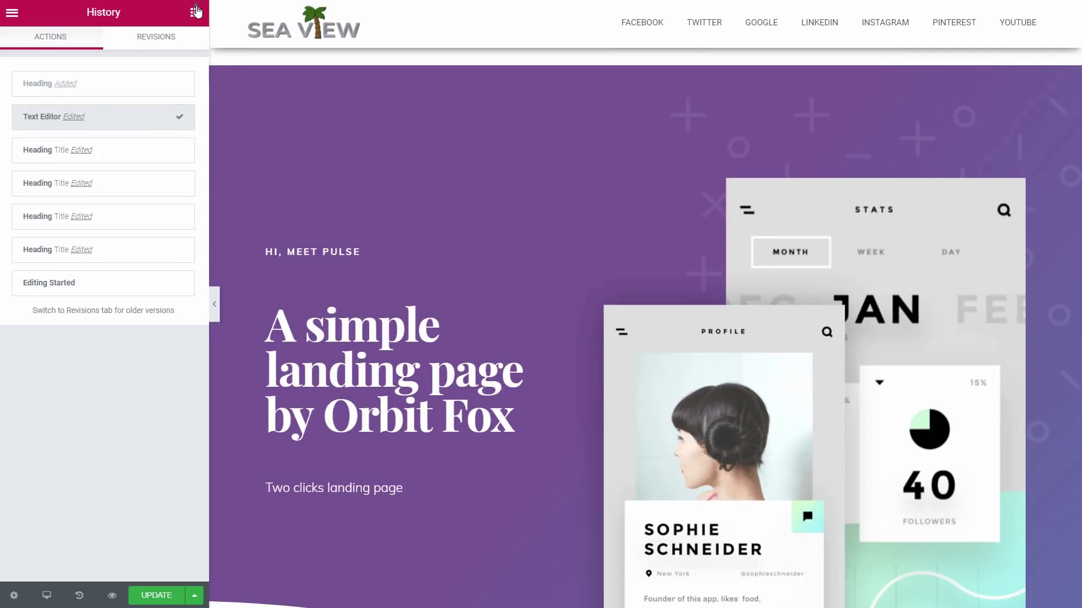
Step: Switch the side panel from History back to the Elements widget list
click(196, 12)
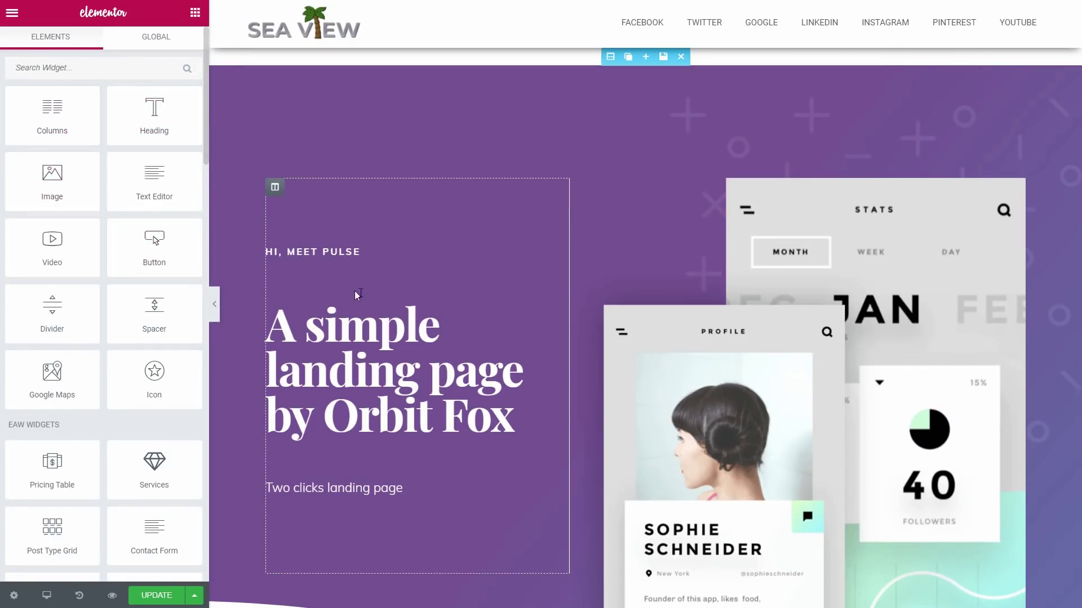
scroll(385, 486, down, 10)
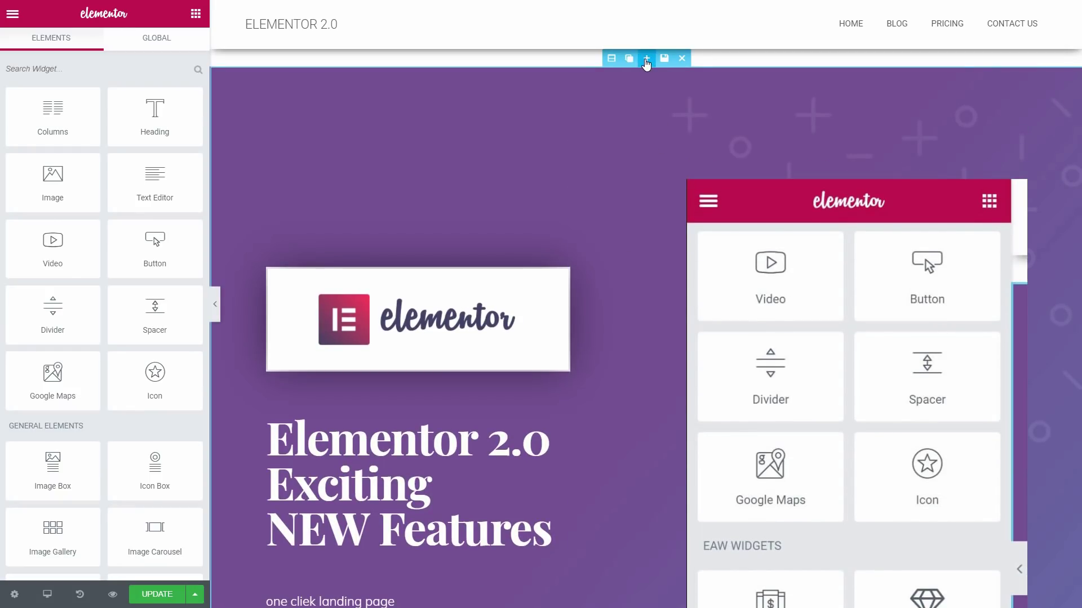
Step: Add the Call to Action template with its Learn More button above the hero
click(646, 59)
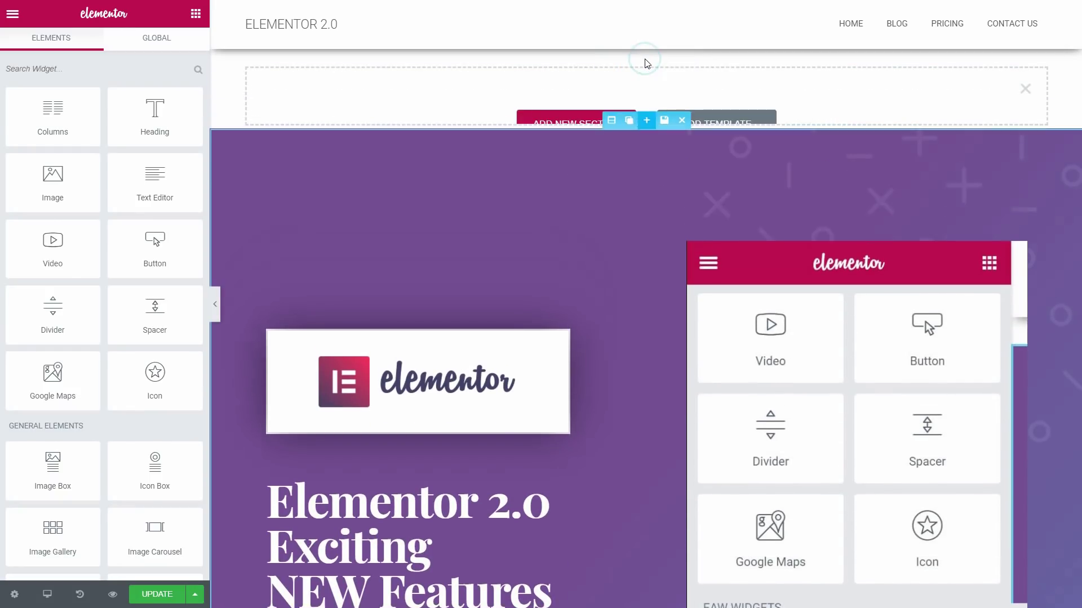
click(709, 125)
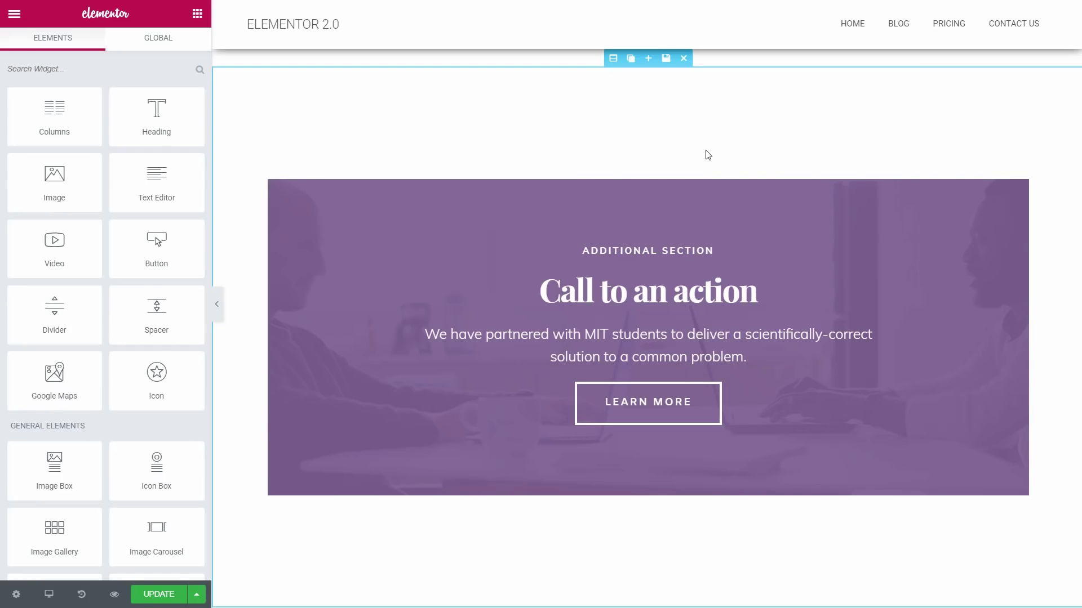
Step: Insert the 'I manage people' Hero block ('Shaping the future') from the Blocks library
click(649, 58)
click(723, 120)
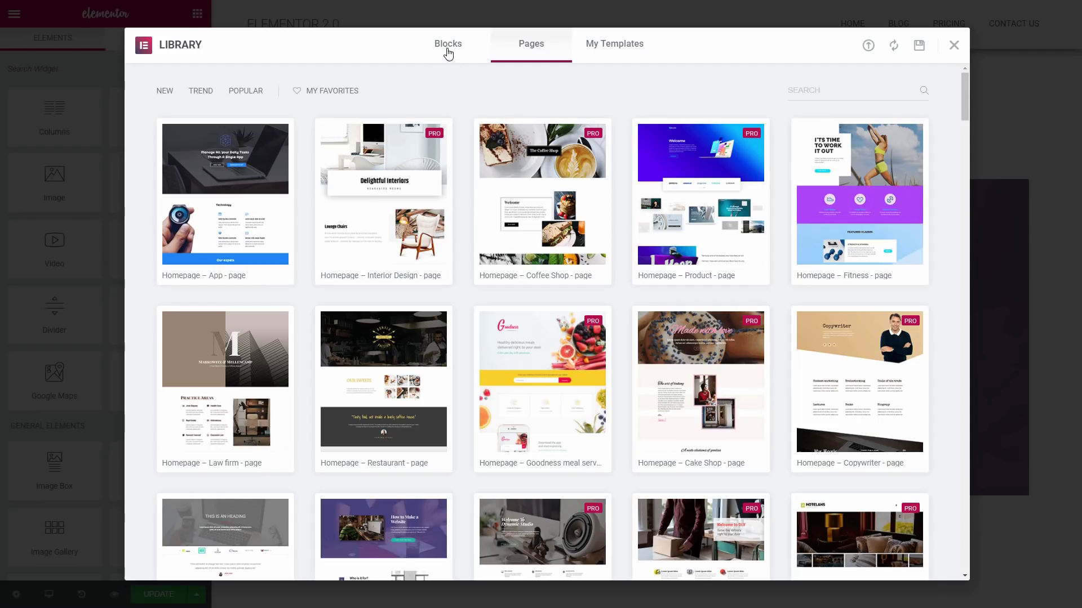
click(448, 52)
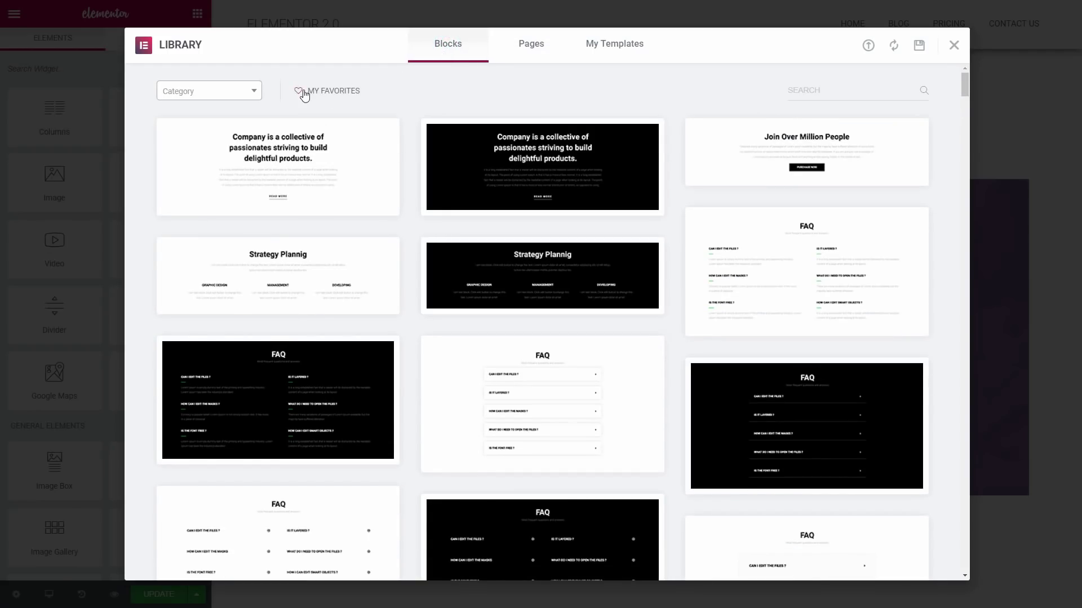
click(257, 95)
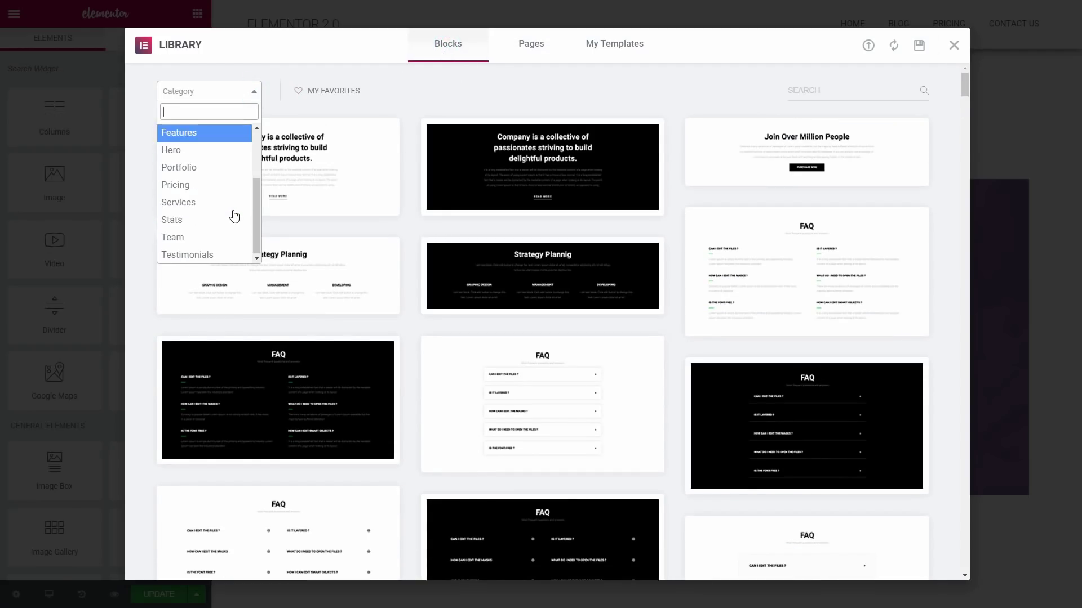
click(198, 151)
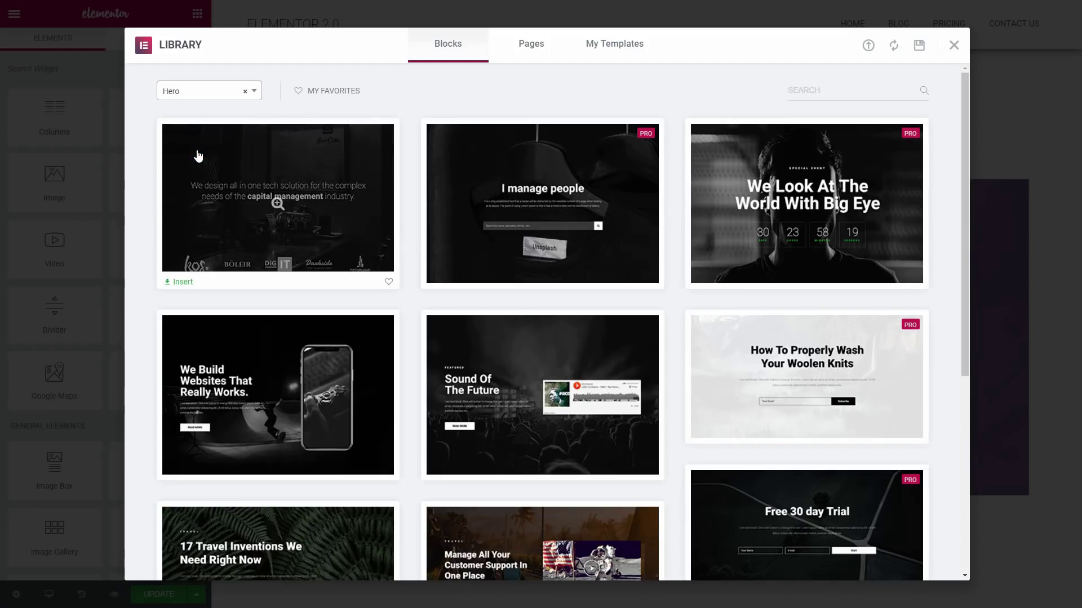
scroll(786, 309, down, 5)
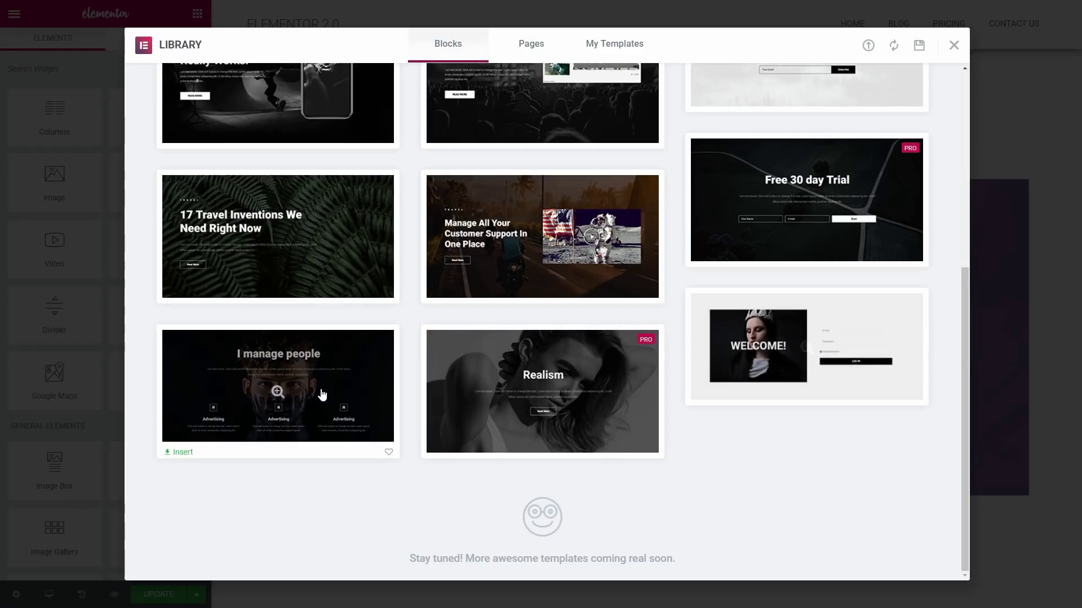
click(185, 447)
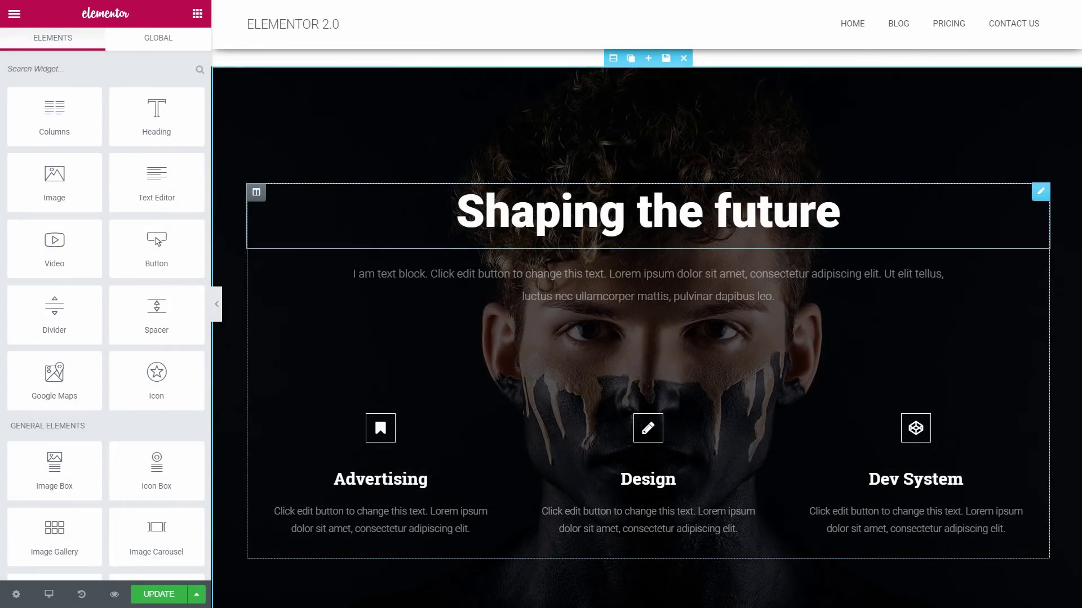
Step: Retype the last letters of the 'Shaping the future' heading, ending it with 're'
click(567, 204)
key(BackSpace)
key(BackSpace)
text(re)
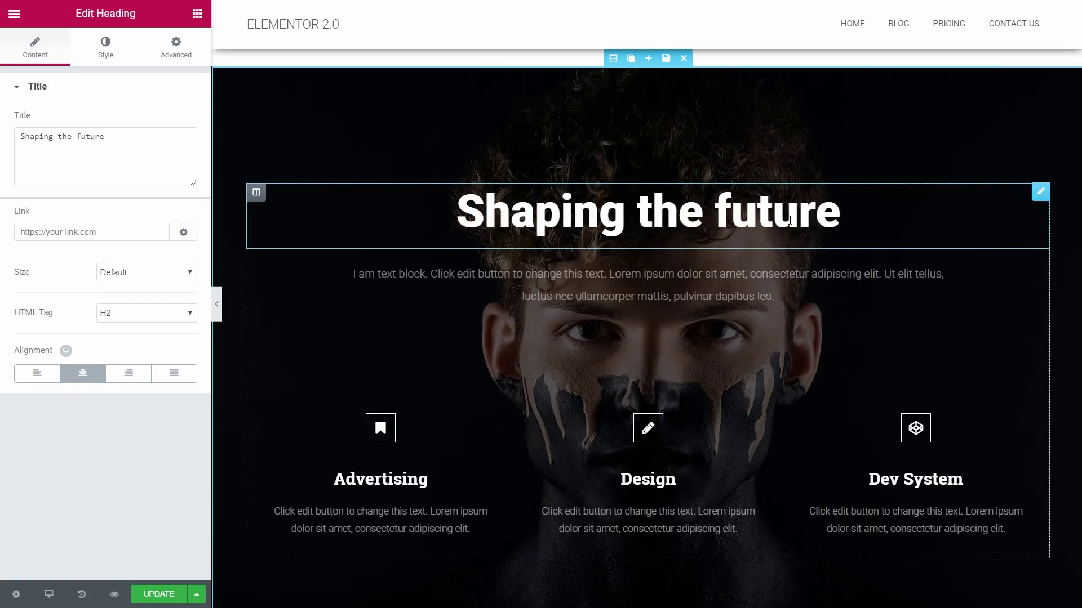
Step: Insert the phone-image Features block above Call to an action and name it Features Section
scroll(789, 222, down, 5)
scroll(788, 222, up, 5)
scroll(678, 294, down, 5)
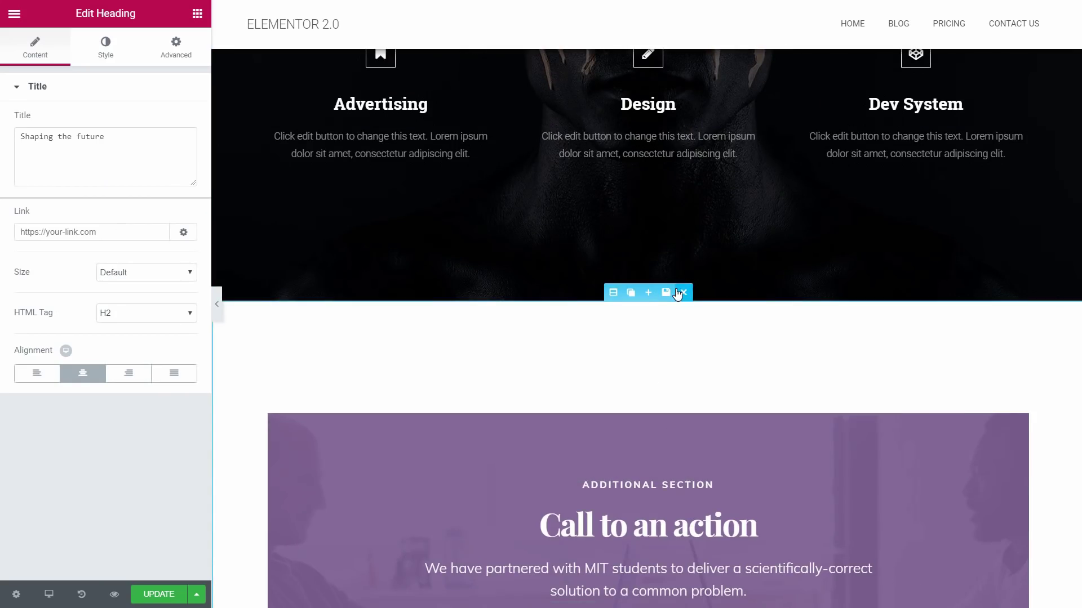
click(648, 294)
click(715, 364)
click(448, 48)
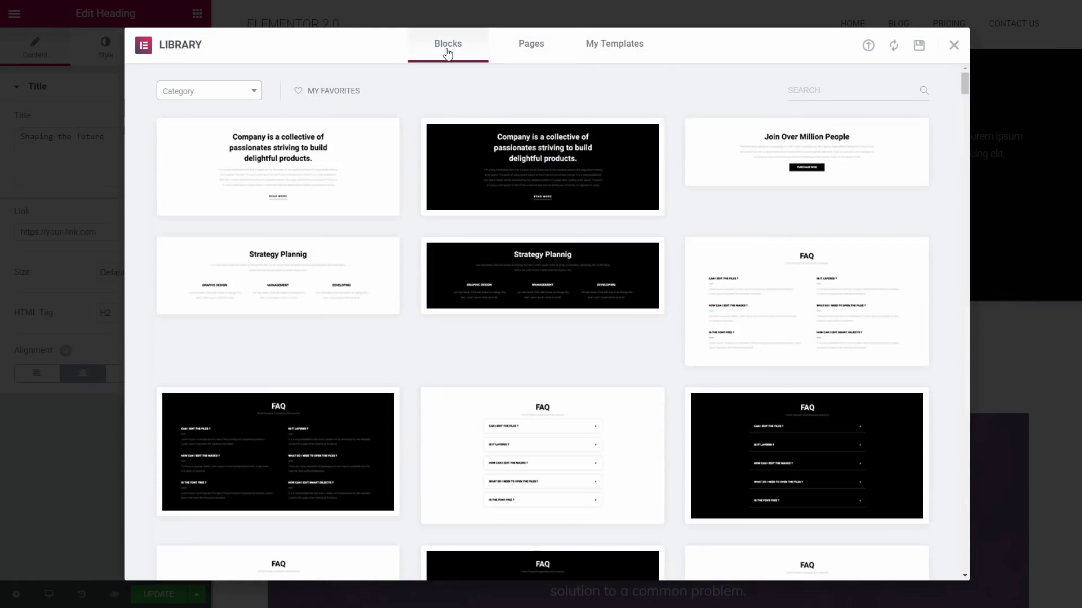
click(251, 94)
click(181, 220)
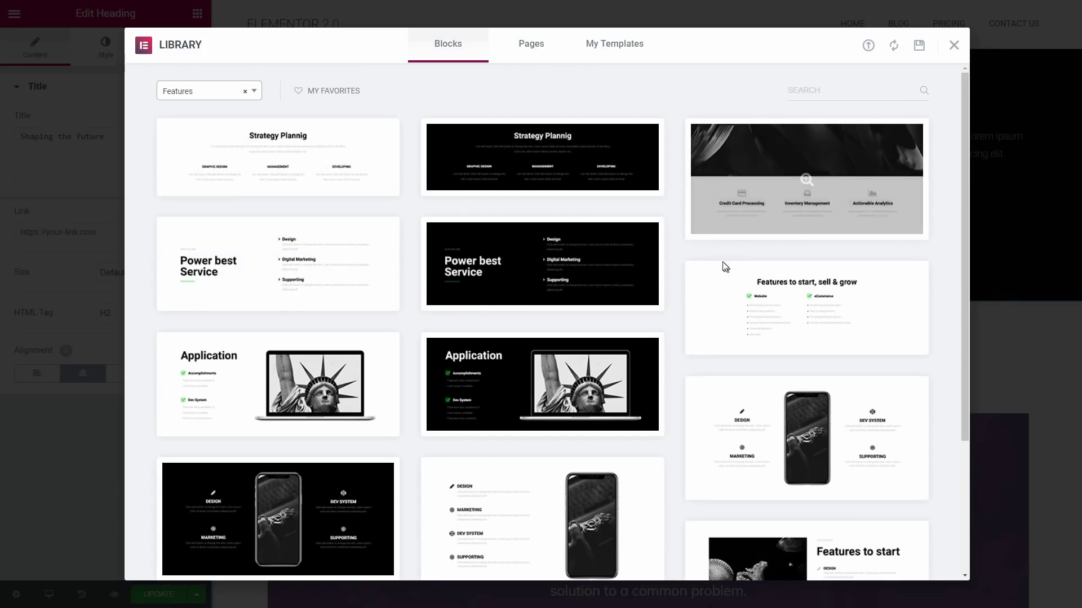
scroll(722, 264, down, 3)
scroll(714, 269, up, 3)
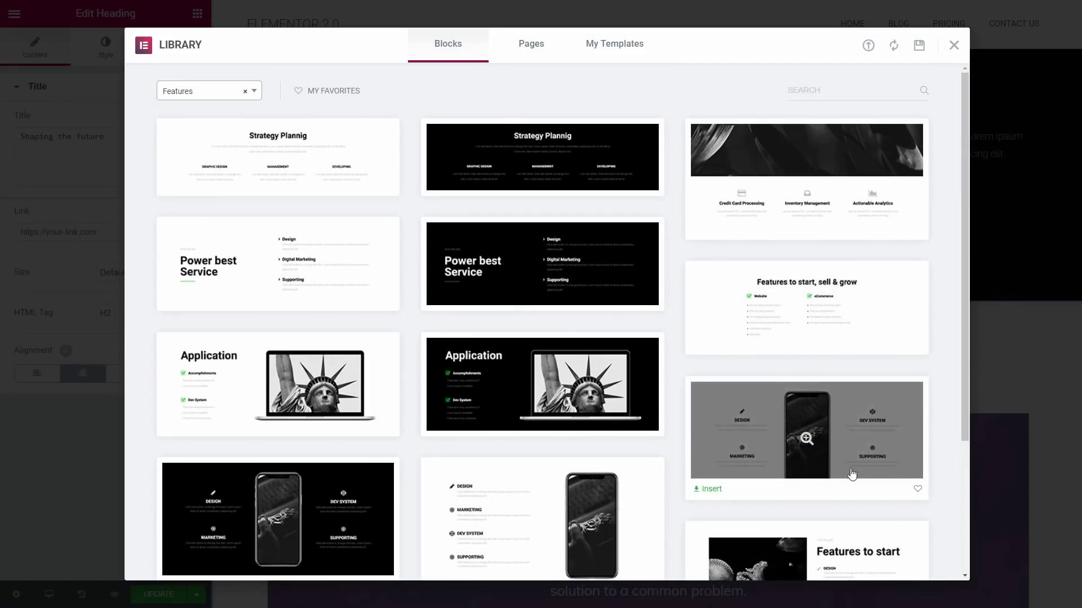
click(707, 489)
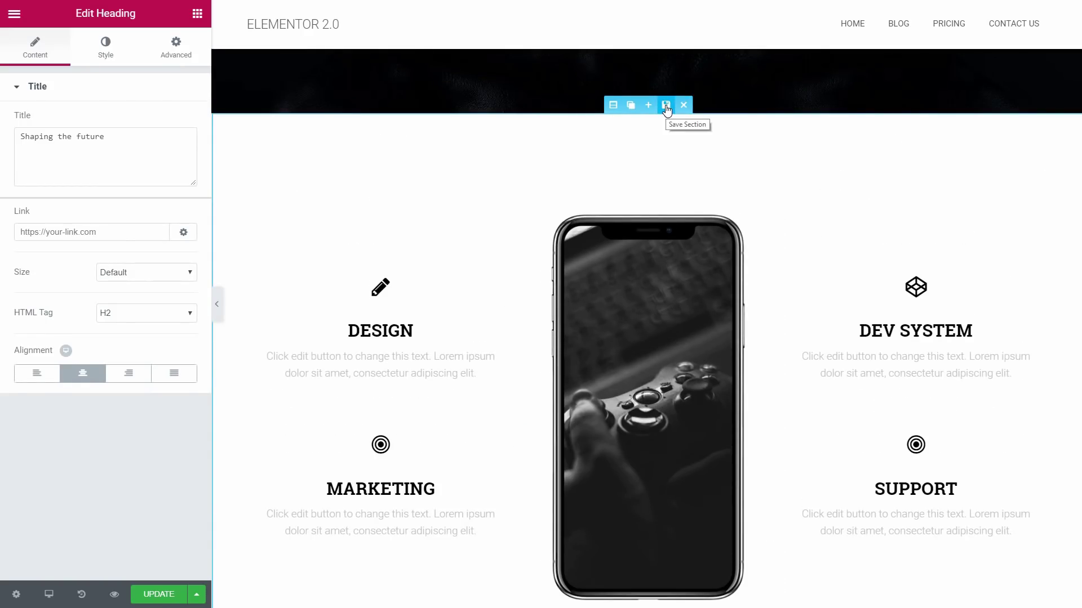
click(666, 107)
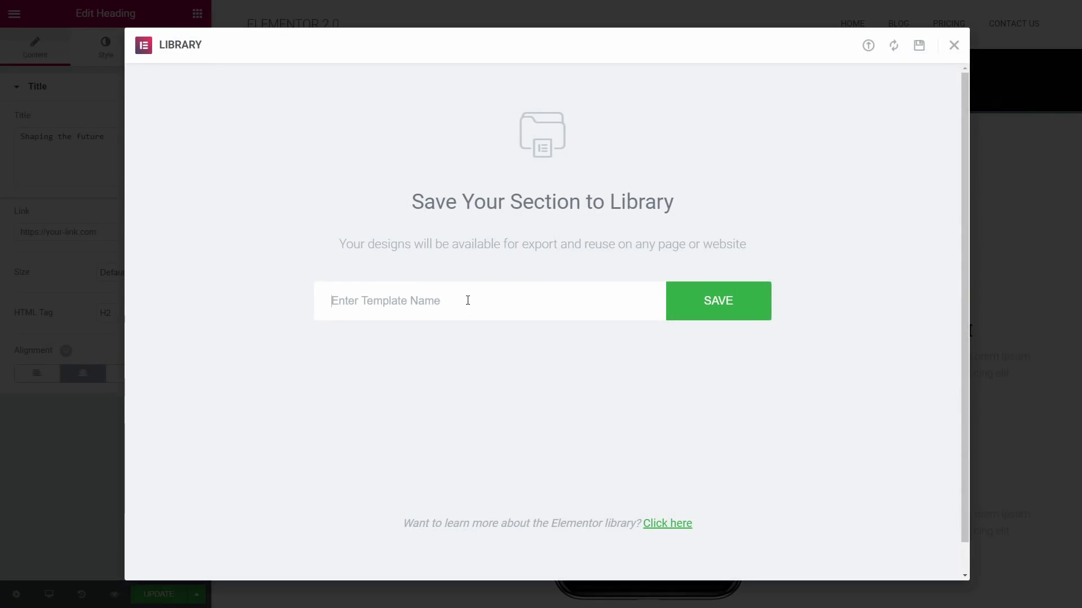
Step: Save Features Section to the library and insert the 'We Build Websites' hero block
click(711, 310)
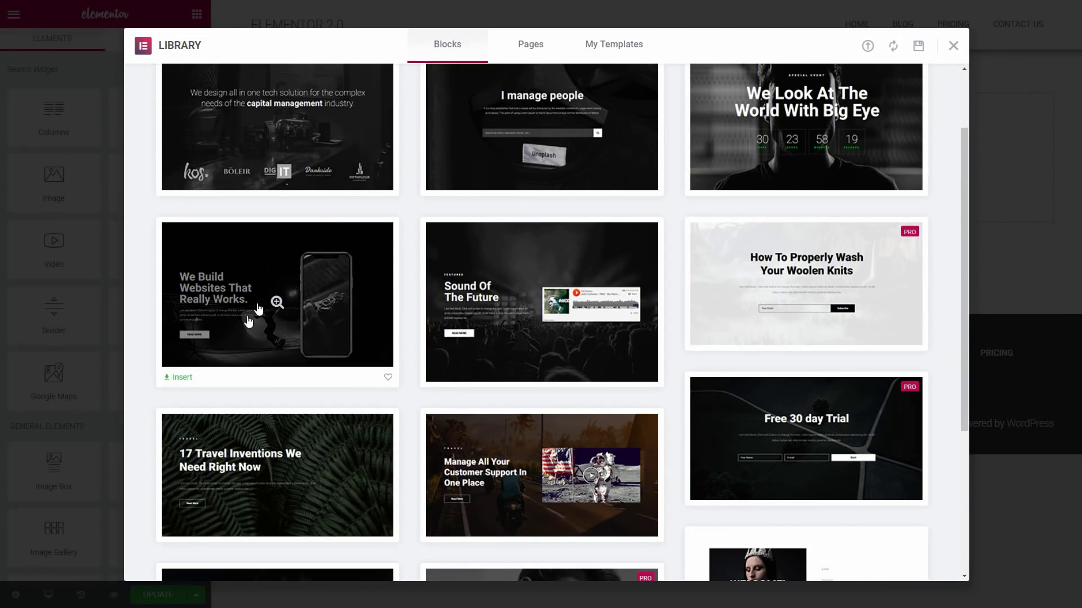
click(182, 377)
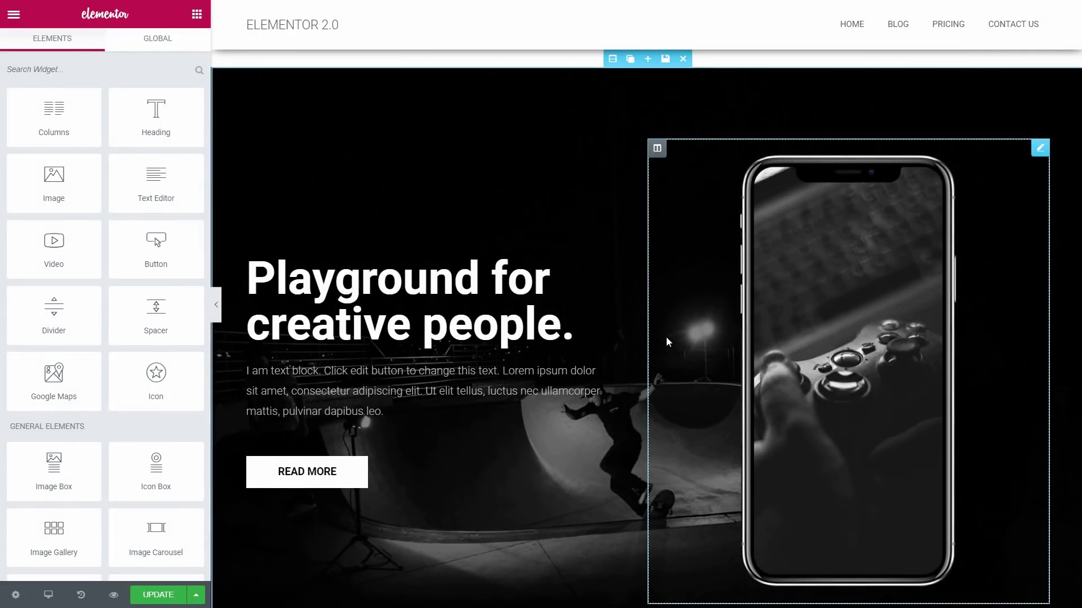
scroll(665, 332, down, 6)
scroll(657, 285, up, 6)
Step: Insert the Design/Marketing Features block below the new 'Playground for creative people.' hero
scroll(660, 293, down, 6)
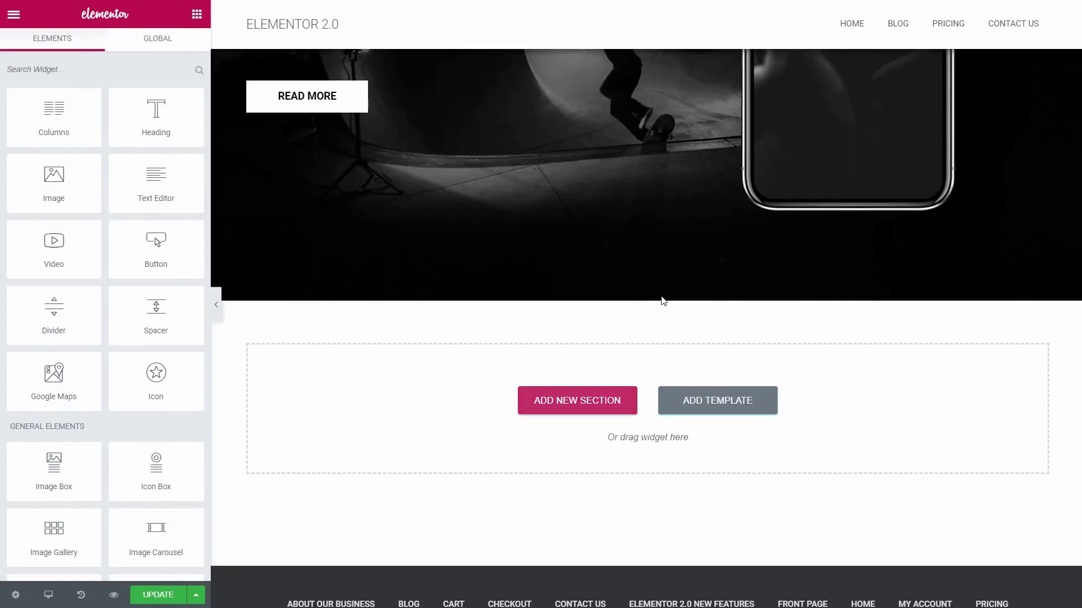
click(701, 400)
click(253, 92)
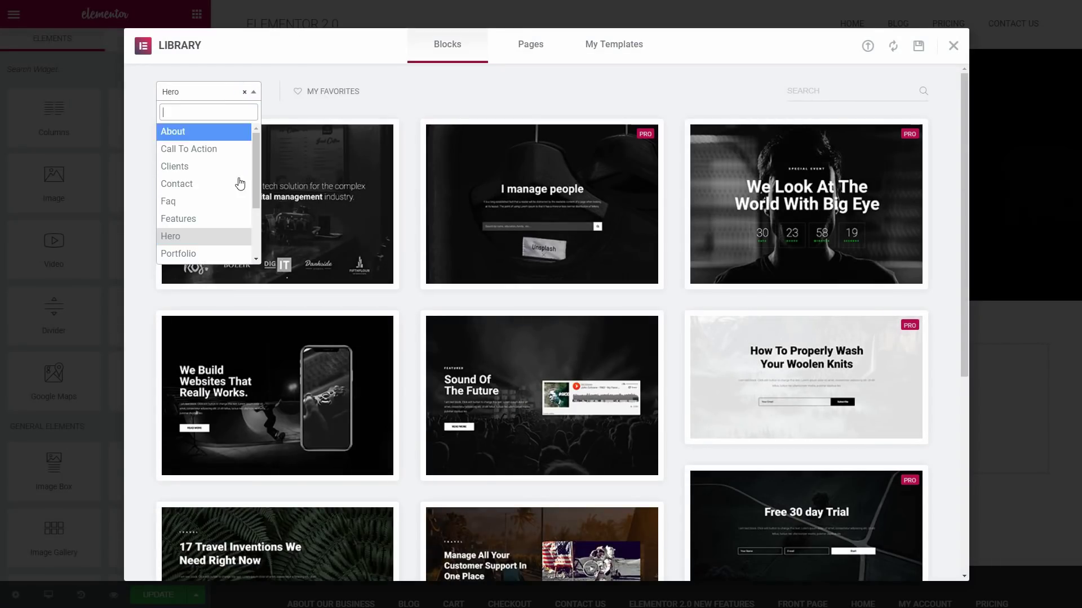
click(221, 219)
scroll(541, 338, down, 3)
click(446, 490)
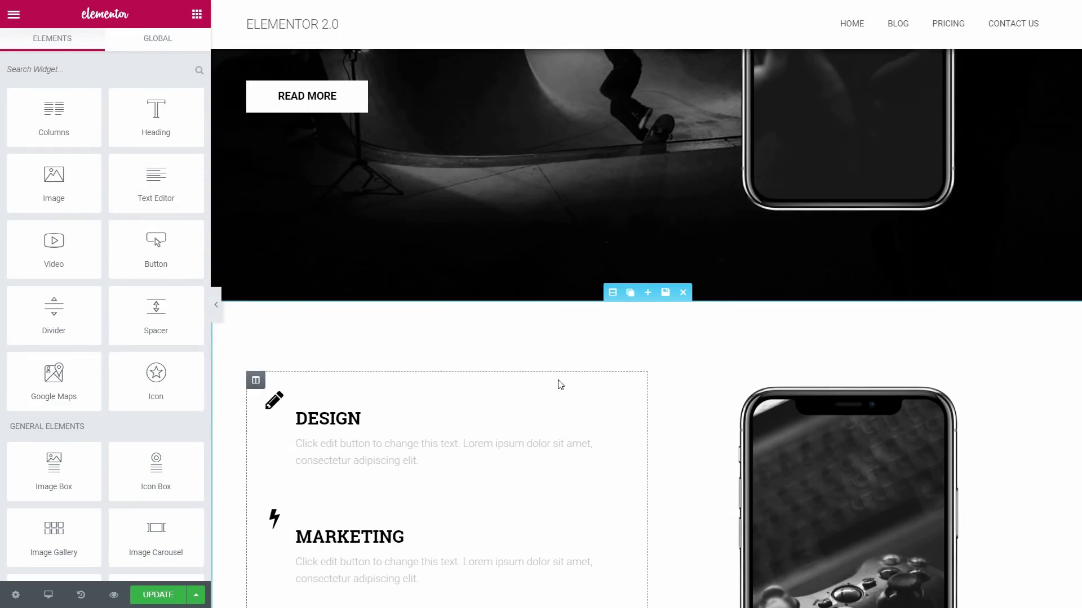
scroll(559, 382, down, 6)
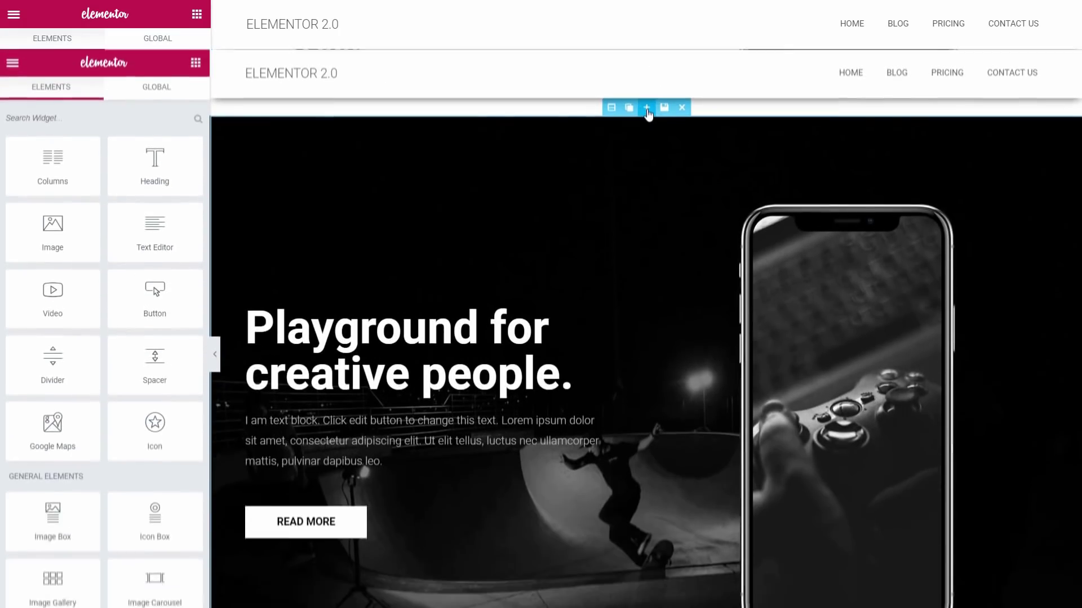
click(646, 99)
click(699, 118)
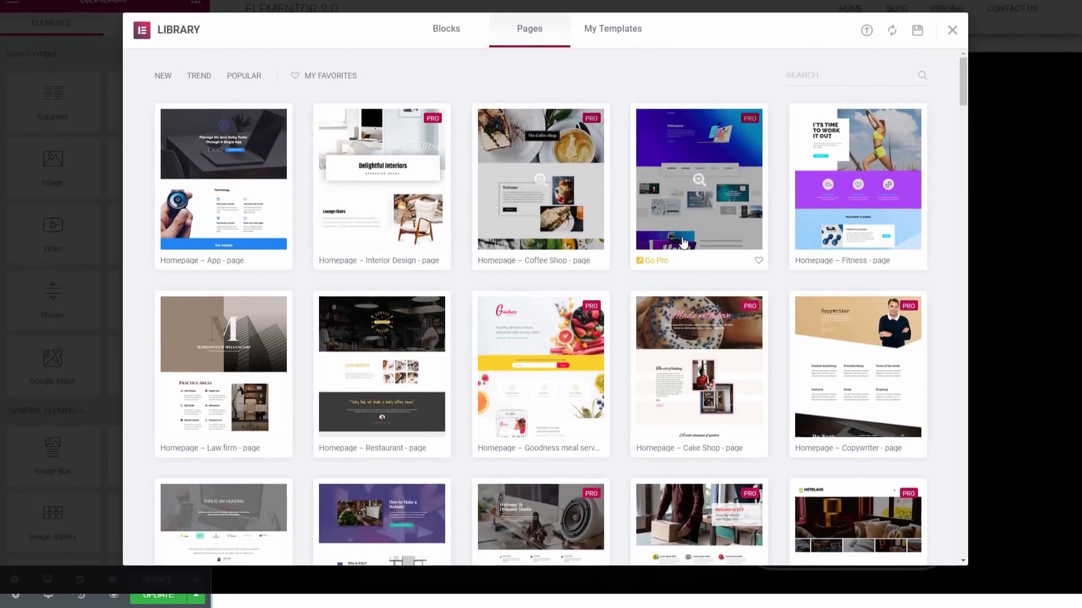
Step: Move the phone image column to the left of the Design, Marketing, Dev System and Support list
drag(430, 114, 321, 127)
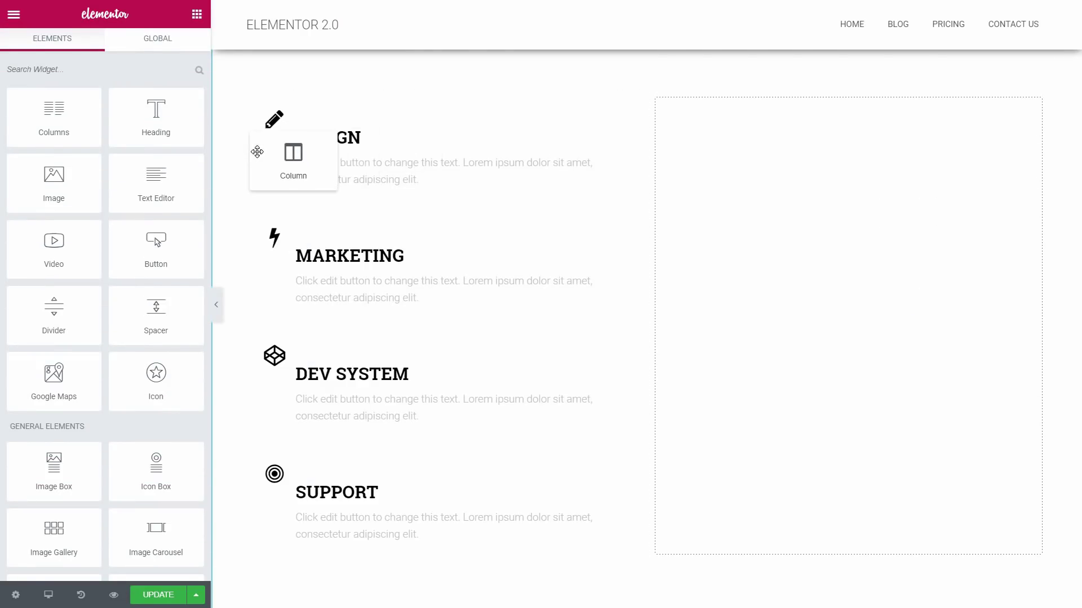
drag(257, 151, 279, 123)
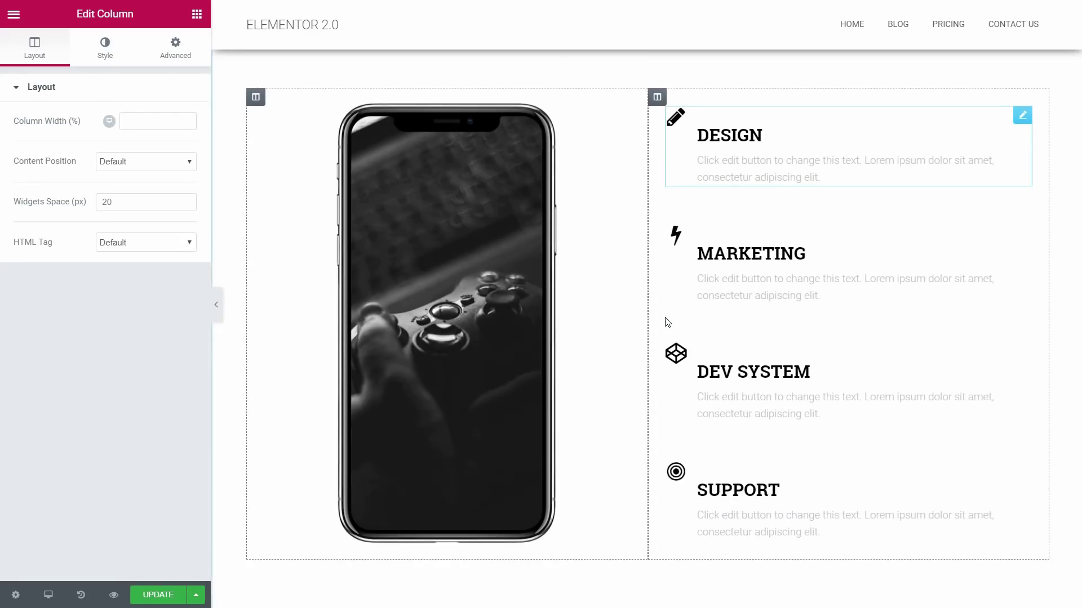
scroll(667, 322, down, 3)
scroll(667, 322, up, 3)
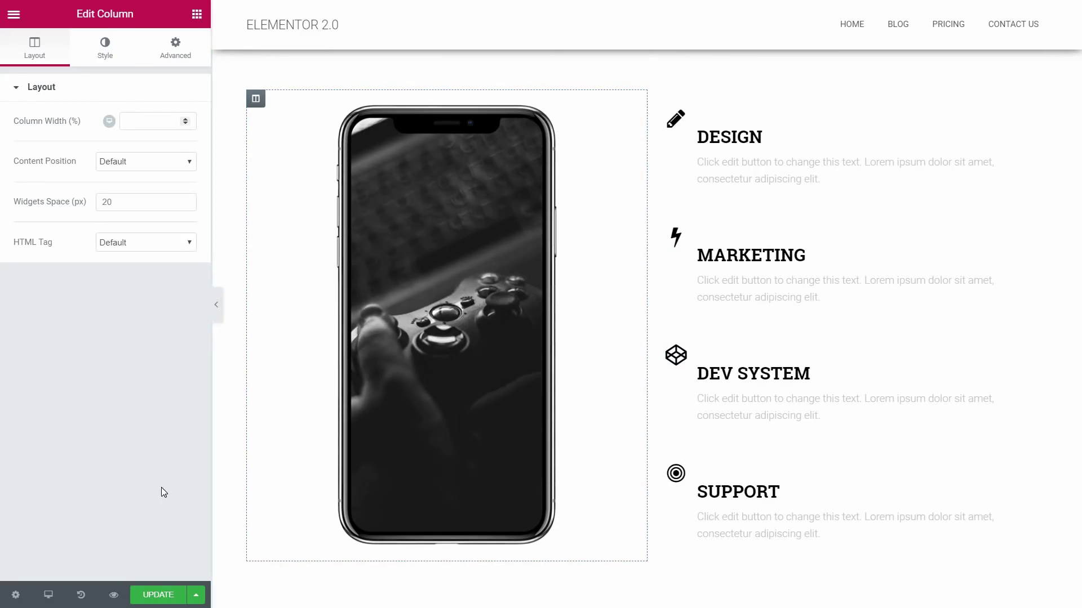
Step: Exit to the dashboard and open the 'Shaping the future' page from Orbit Fox's Template Directory
click(13, 16)
click(88, 311)
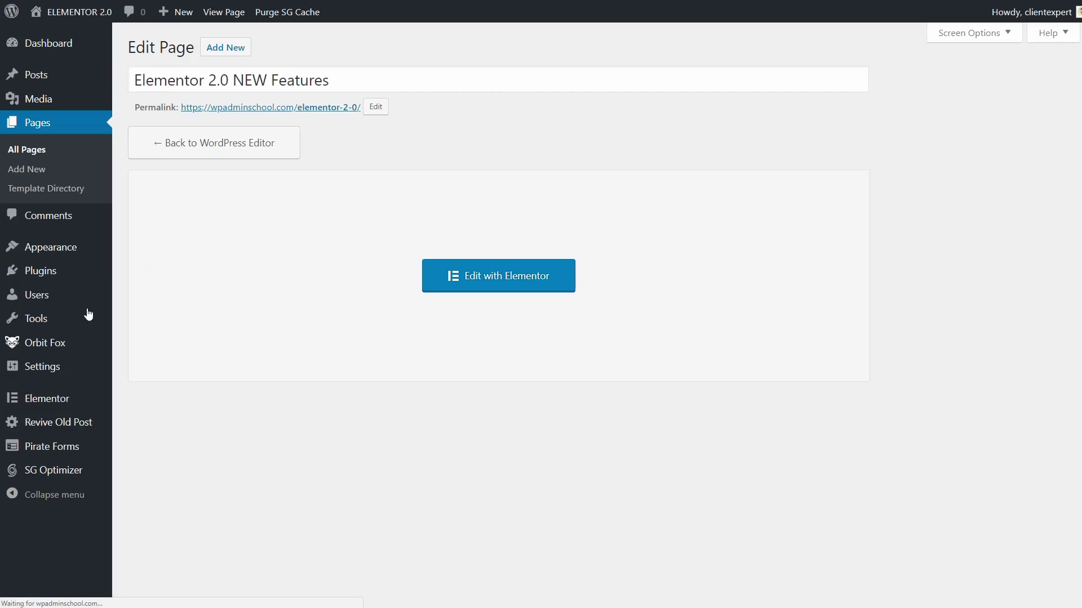
mouse_move(67, 351)
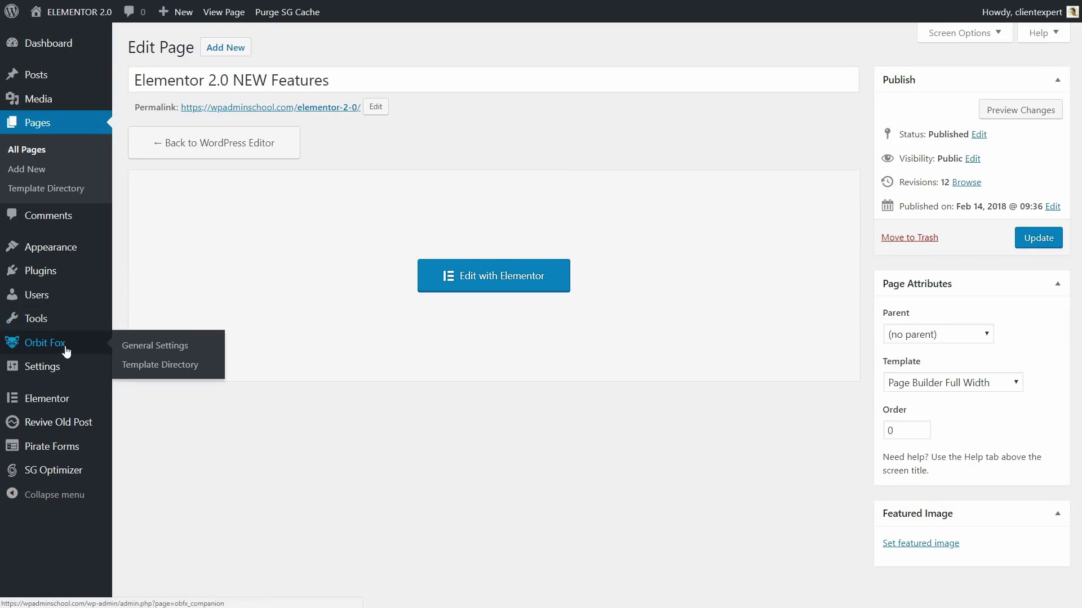
click(160, 367)
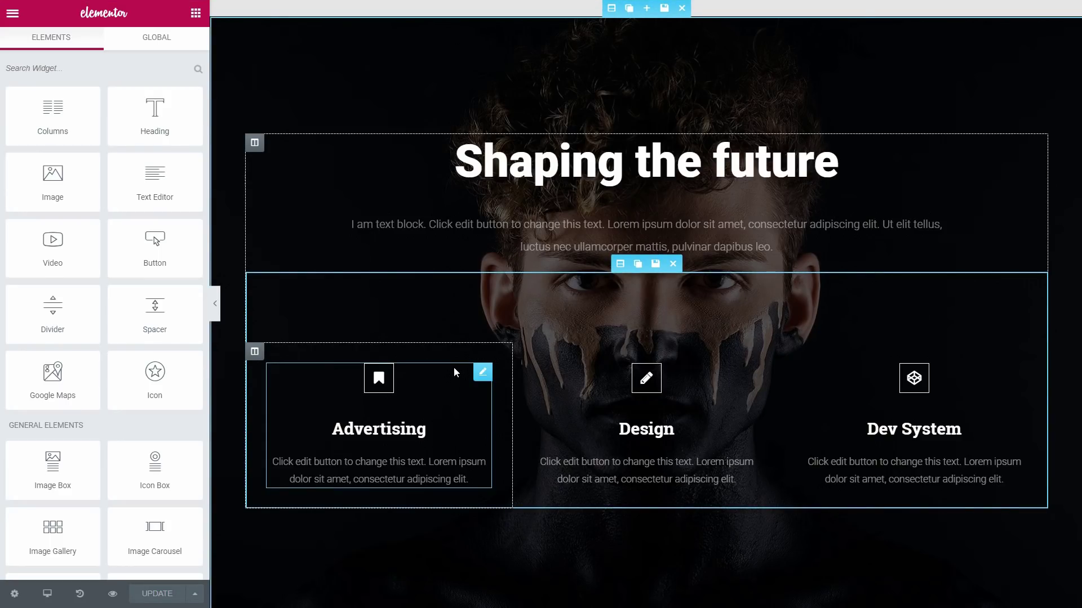
Step: Exit to the page's dashboard screen and set its template to Elementor Header & Footer
click(12, 14)
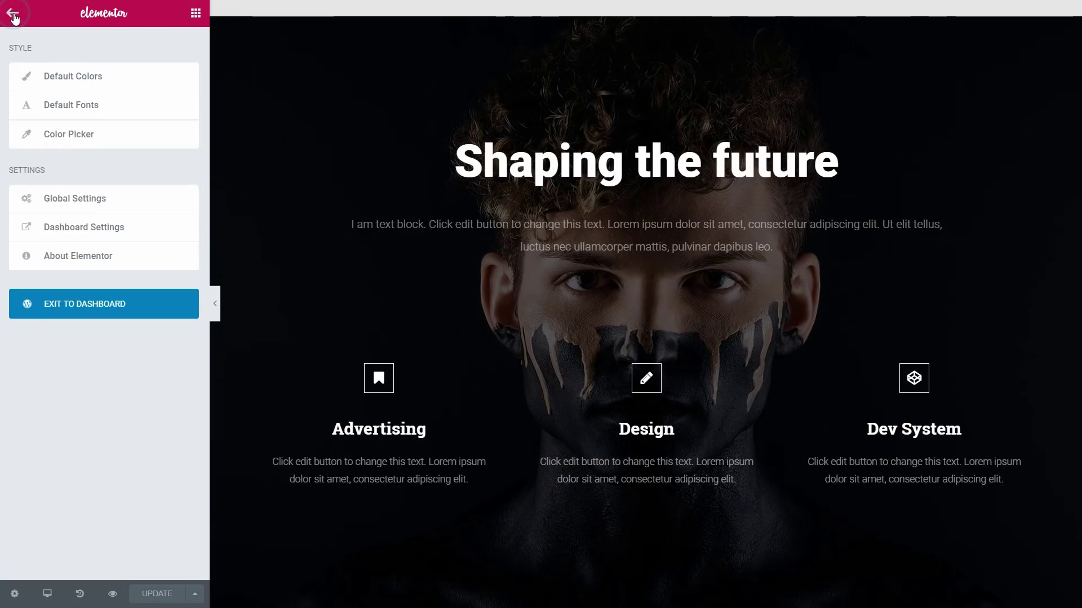
click(95, 307)
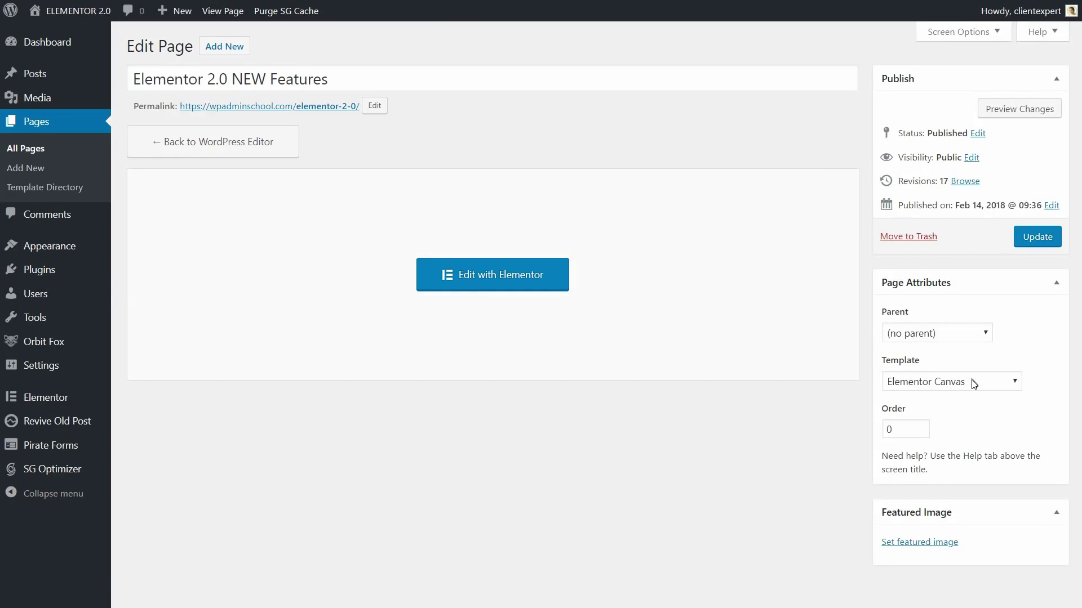
click(973, 383)
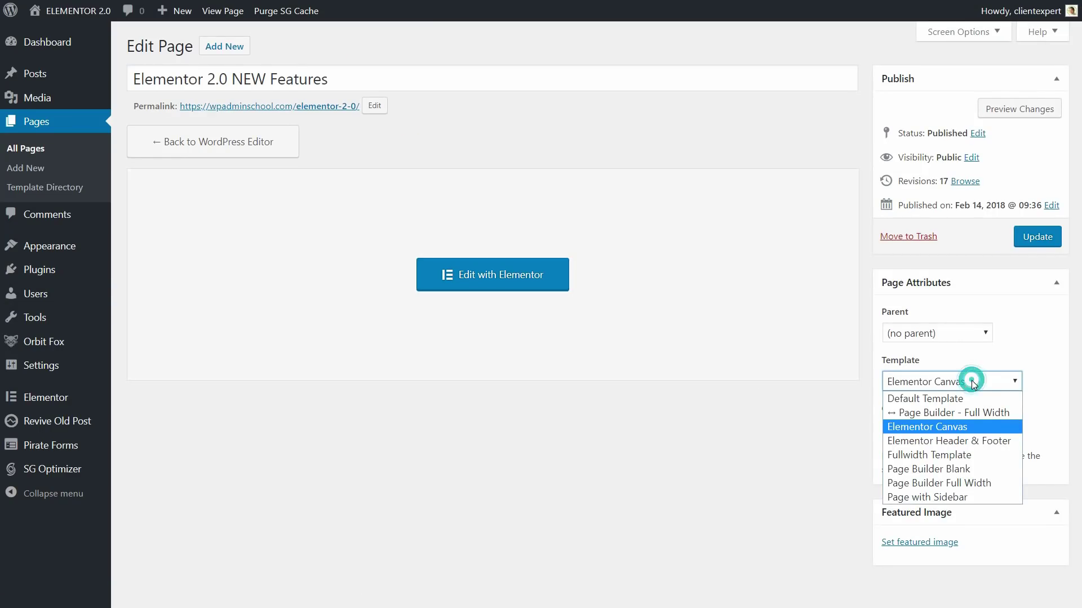
click(978, 441)
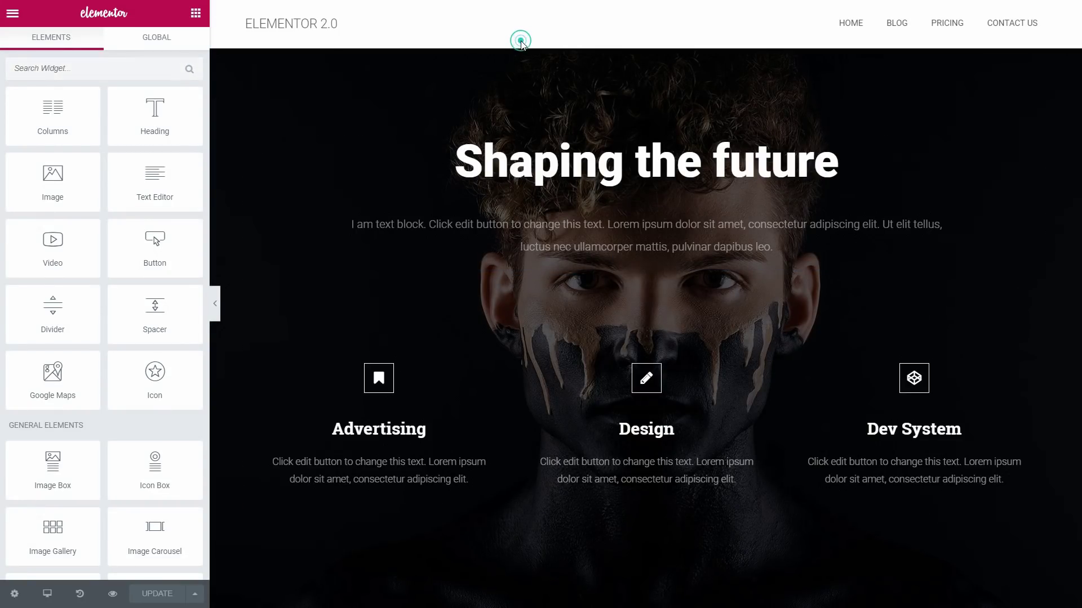
scroll(546, 94, down, 10)
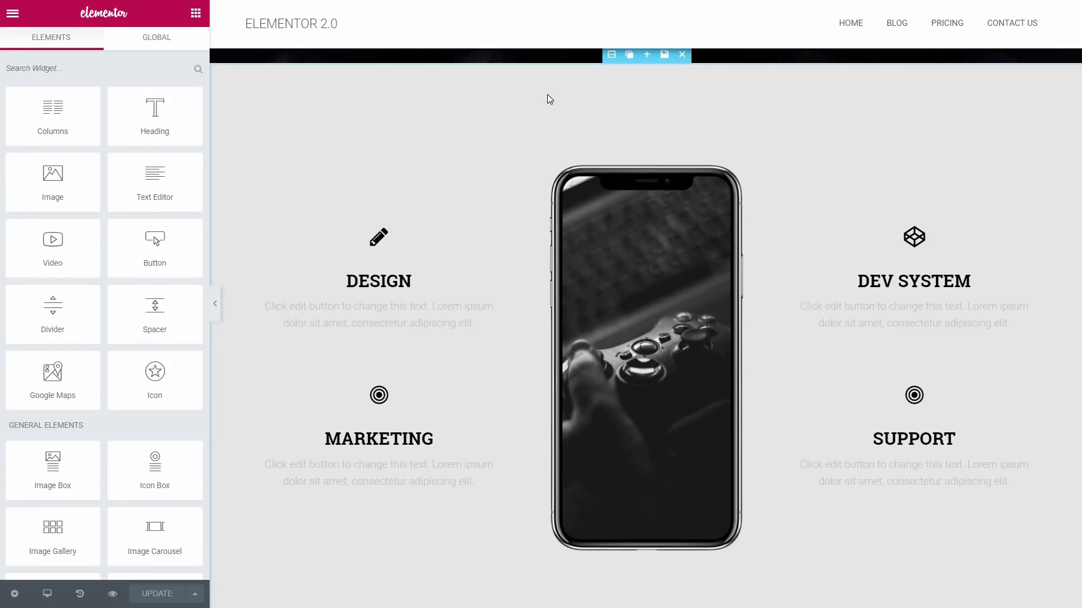
scroll(547, 94, up, 8)
scroll(547, 96, down, 8)
scroll(548, 108, down, 10)
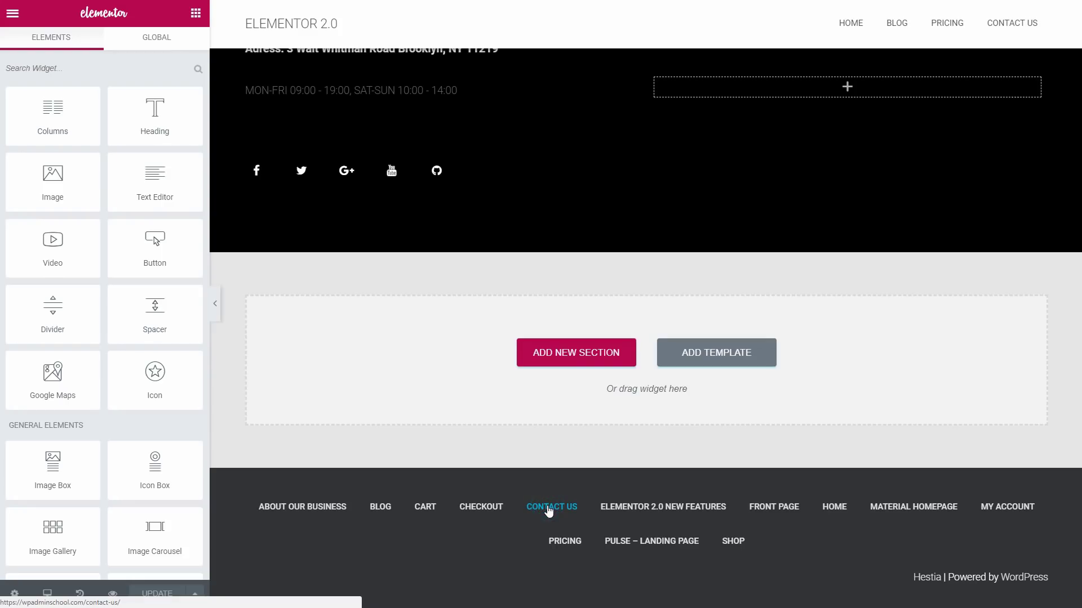
scroll(589, 473, up, 15)
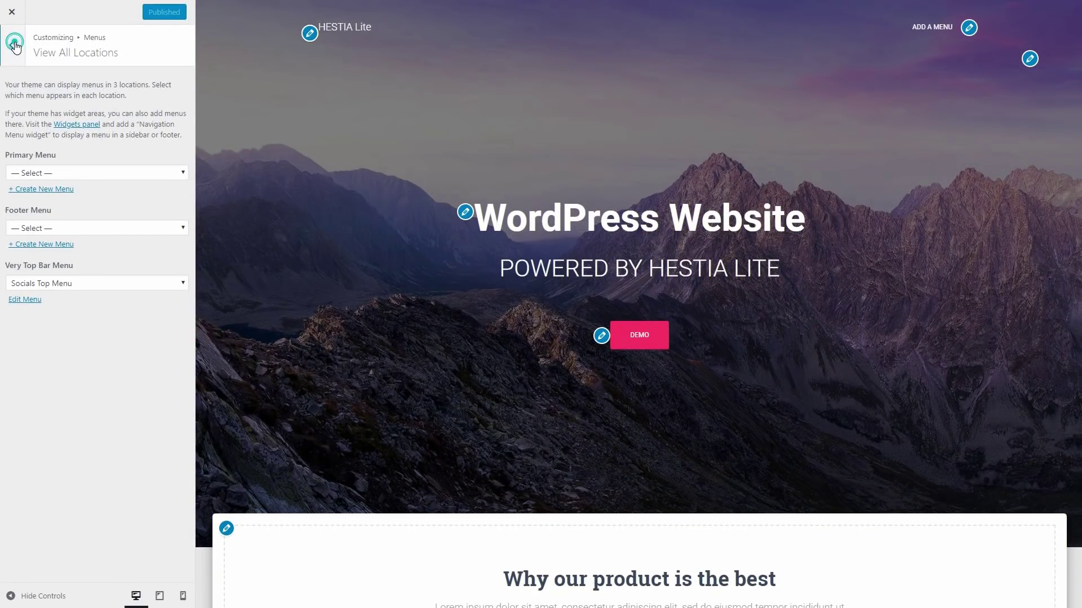
Step: Set the Responsive feature's icon colour to blue #199bff and copy its hex value
click(15, 47)
click(188, 178)
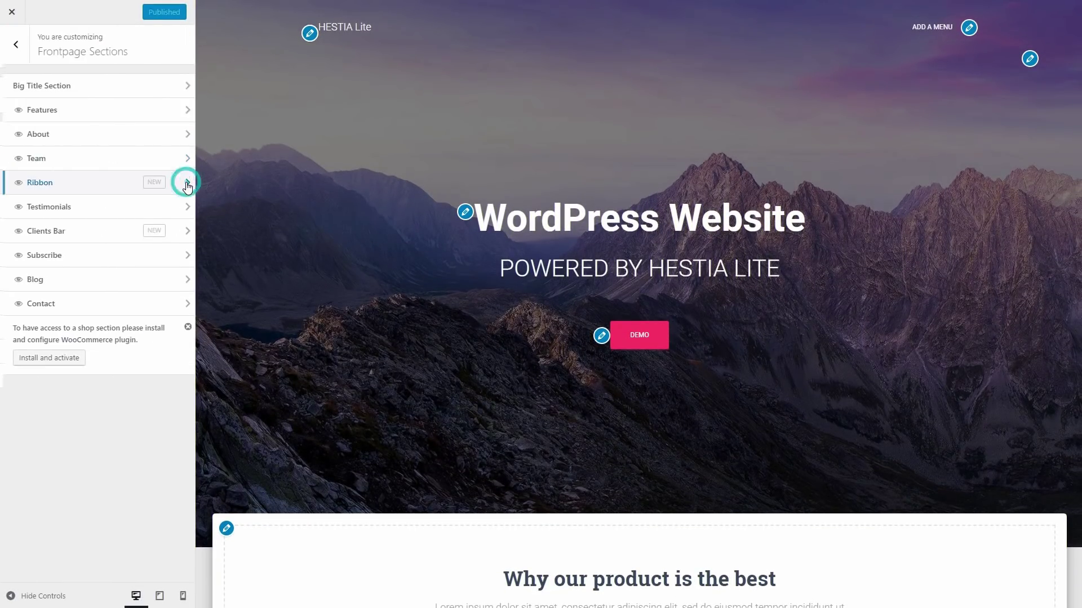
click(182, 112)
click(168, 210)
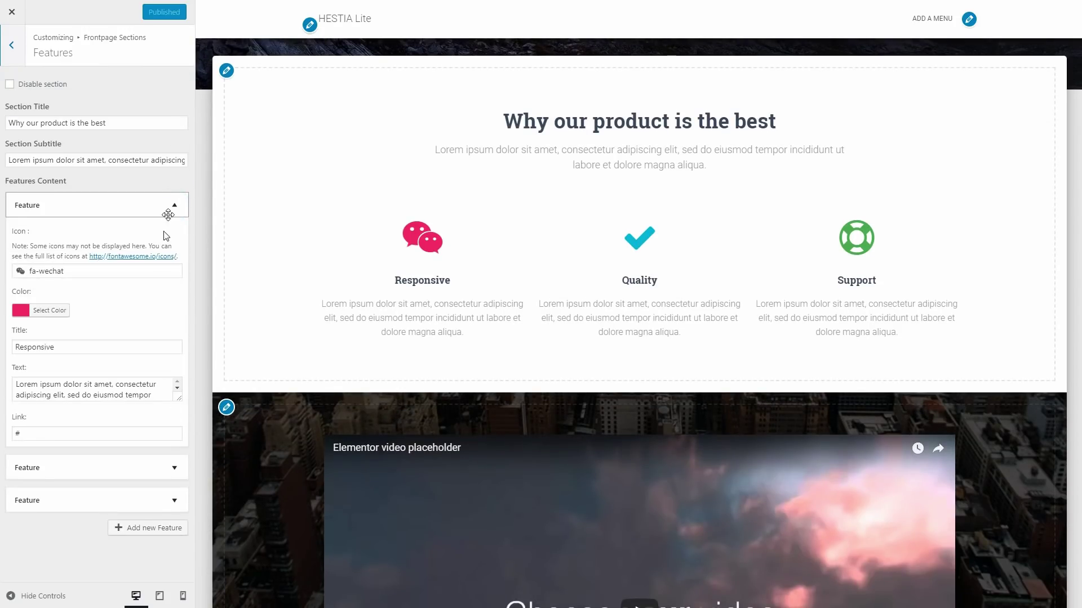
click(58, 315)
click(75, 336)
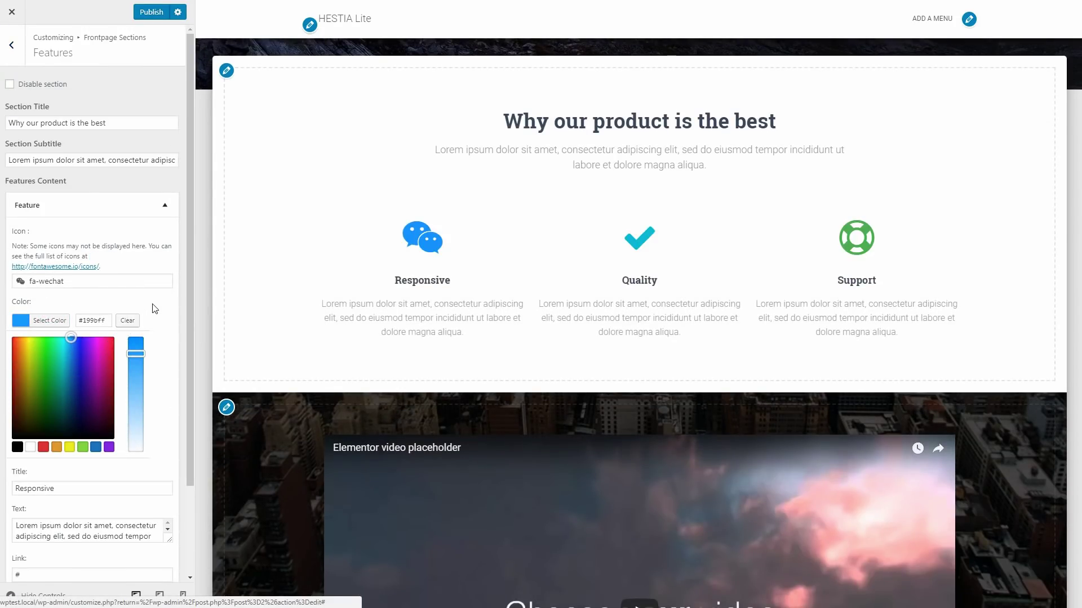
click(148, 310)
click(71, 326)
right_click(111, 321)
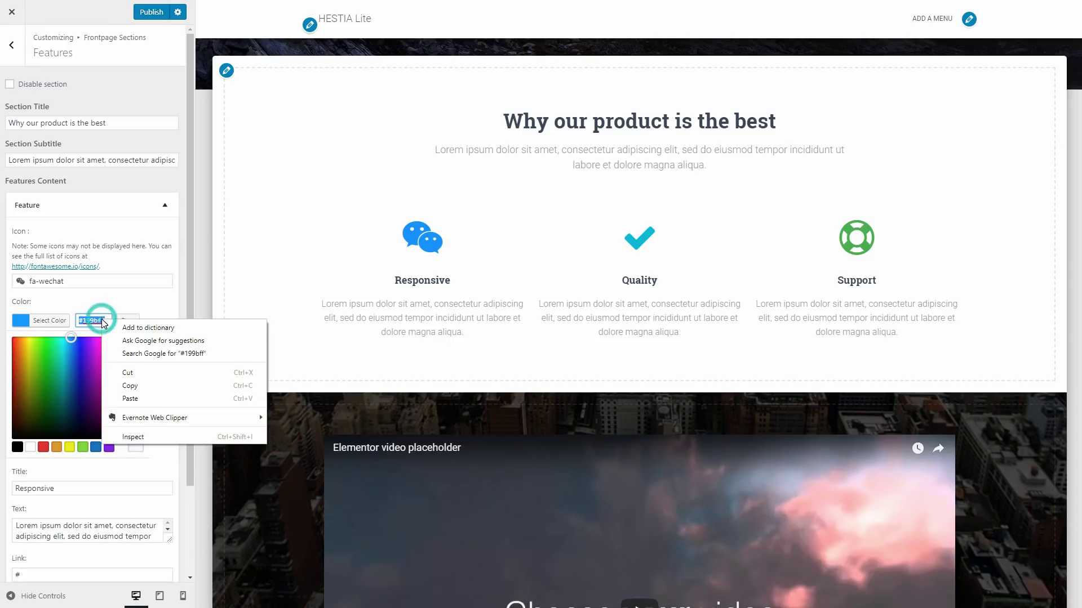
click(144, 379)
click(164, 205)
Step: Paste #199bff into the Quality and Support feature icon colours
click(180, 241)
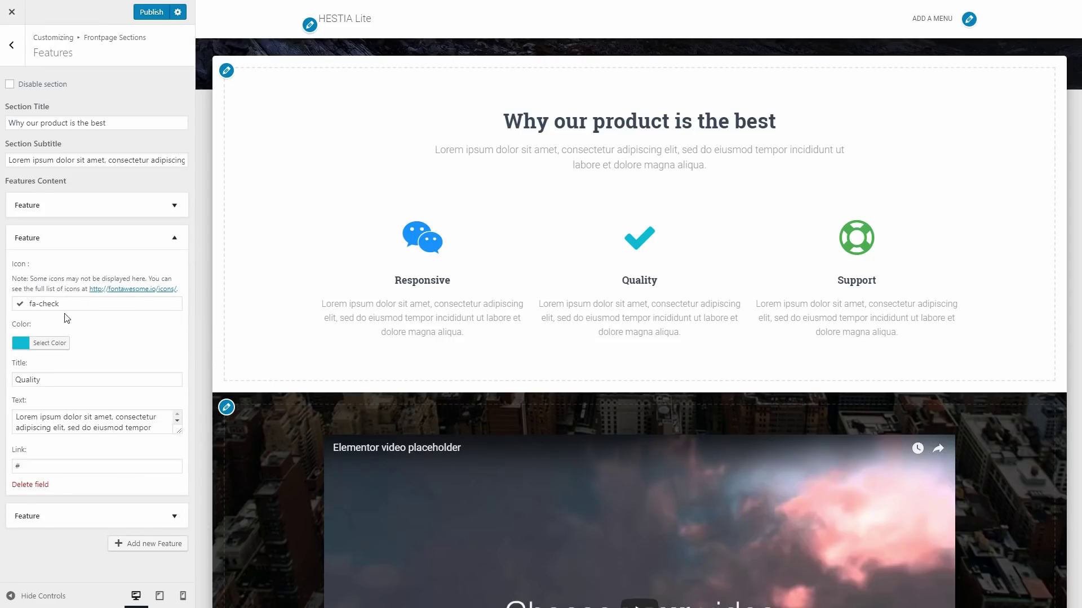
click(63, 353)
key(ctrl+v)
click(92, 316)
click(174, 241)
click(179, 271)
click(57, 378)
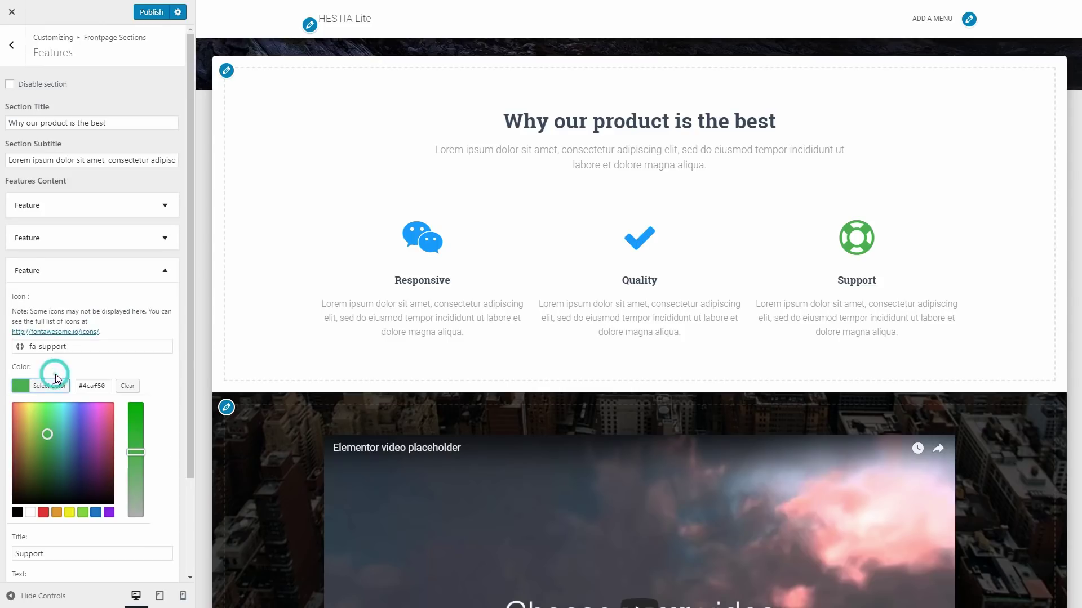
right_click(102, 386)
click(141, 463)
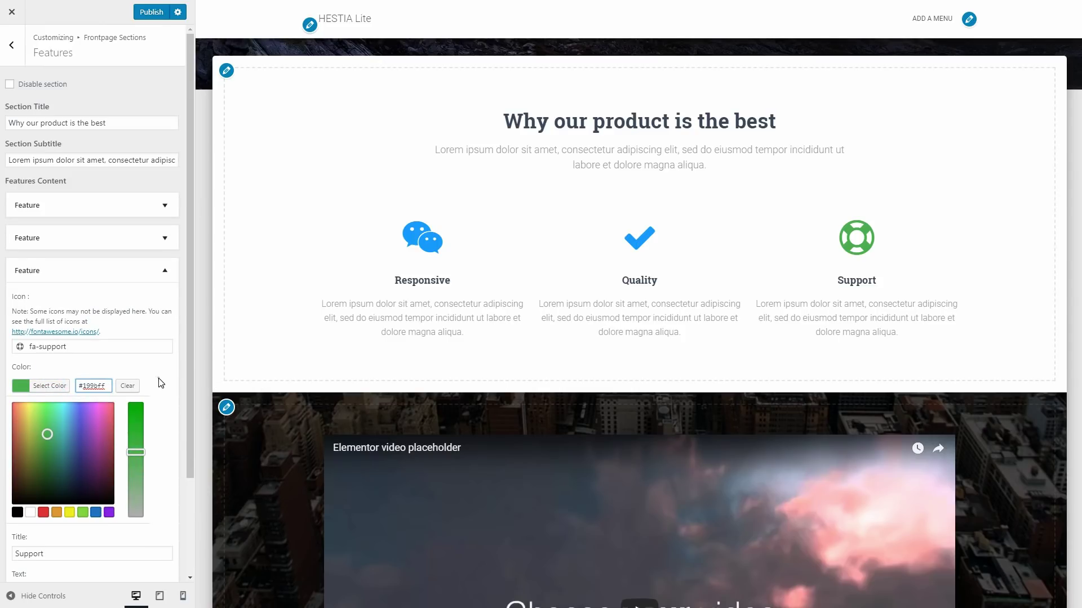
click(159, 379)
click(176, 282)
scroll(427, 328, down, 6)
scroll(428, 329, up, 2)
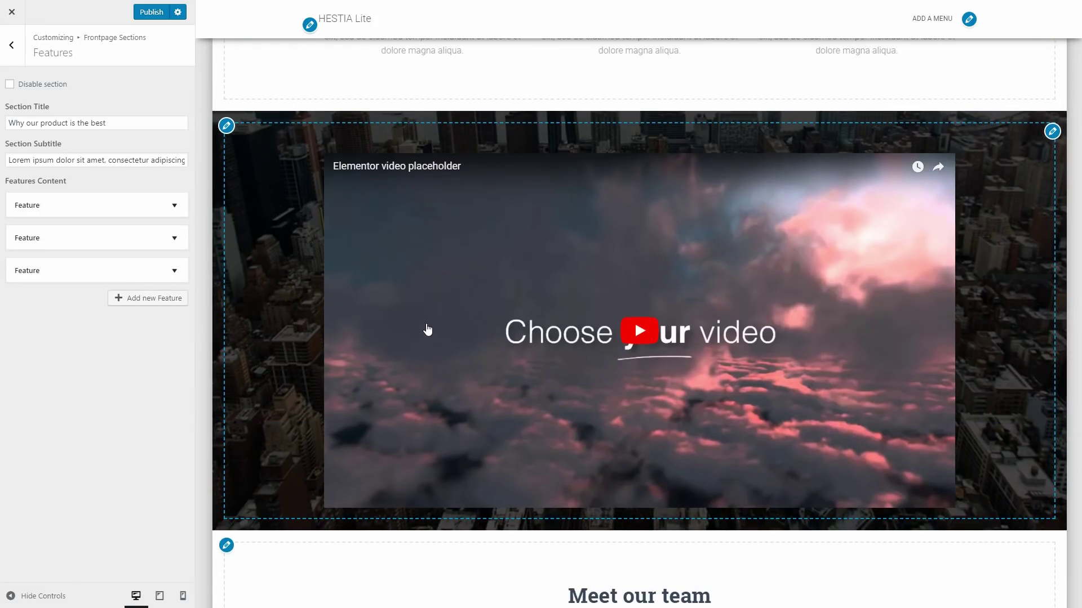
Step: Add a centred heading 'You can add your own text here' above the About section video
click(226, 126)
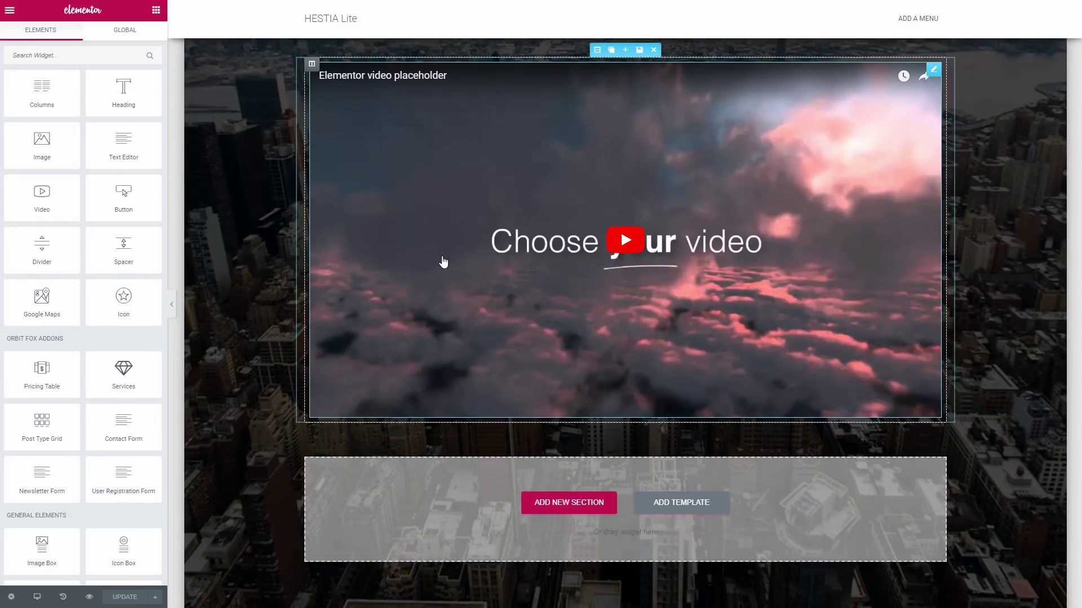
scroll(444, 260, down, 8)
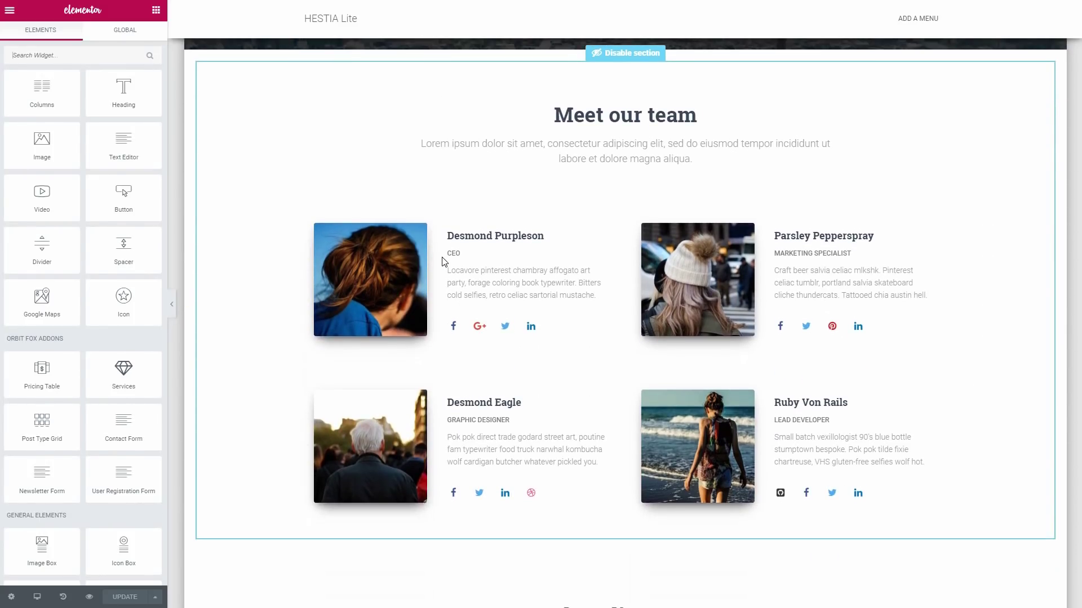
scroll(442, 261, up, 10)
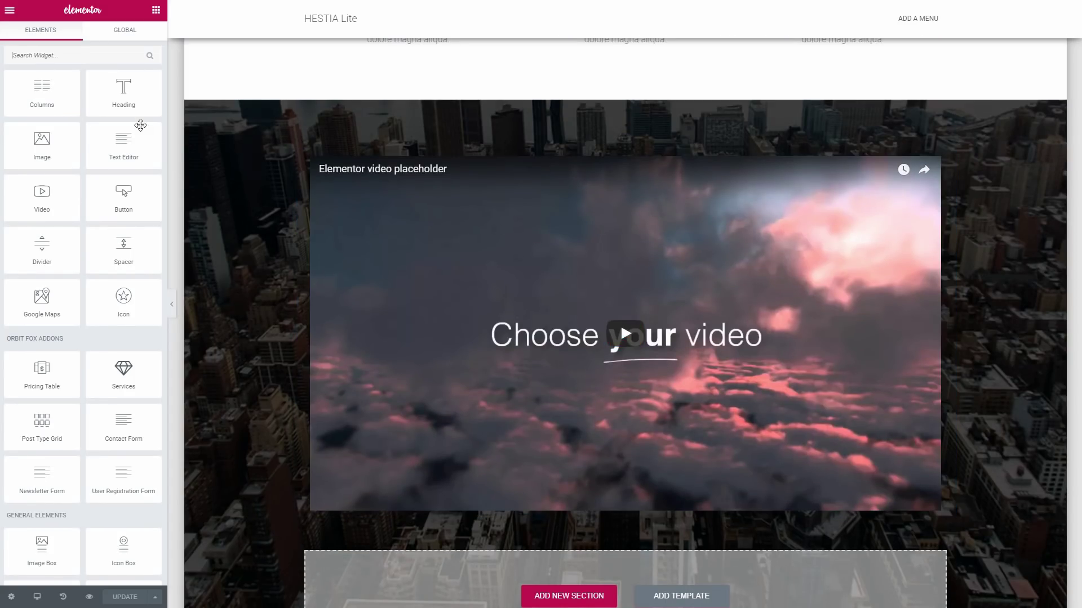
drag(158, 115, 627, 183)
click(64, 297)
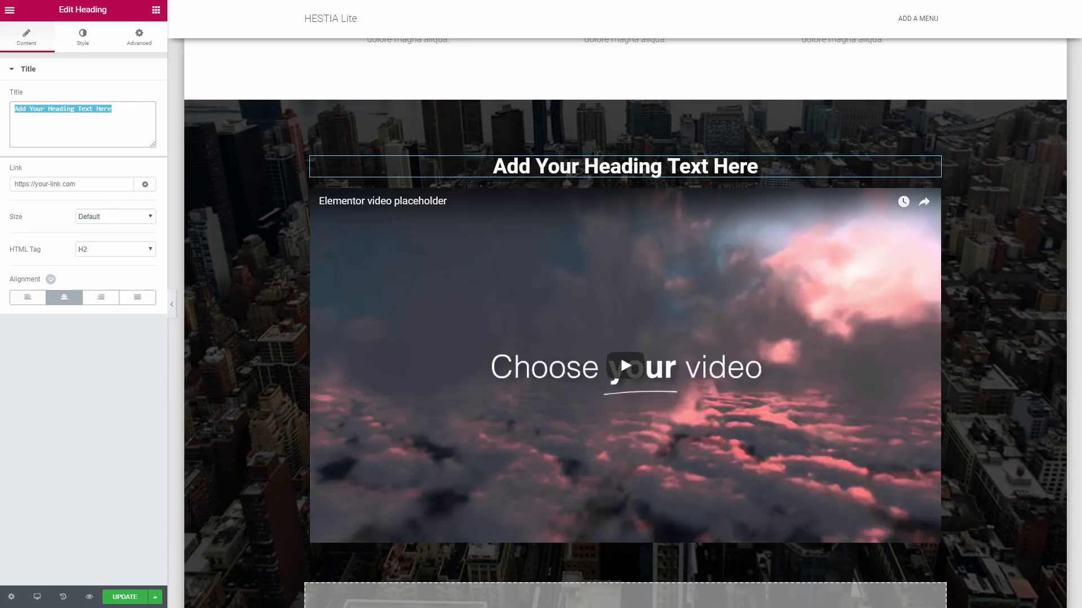
text(You can add y)
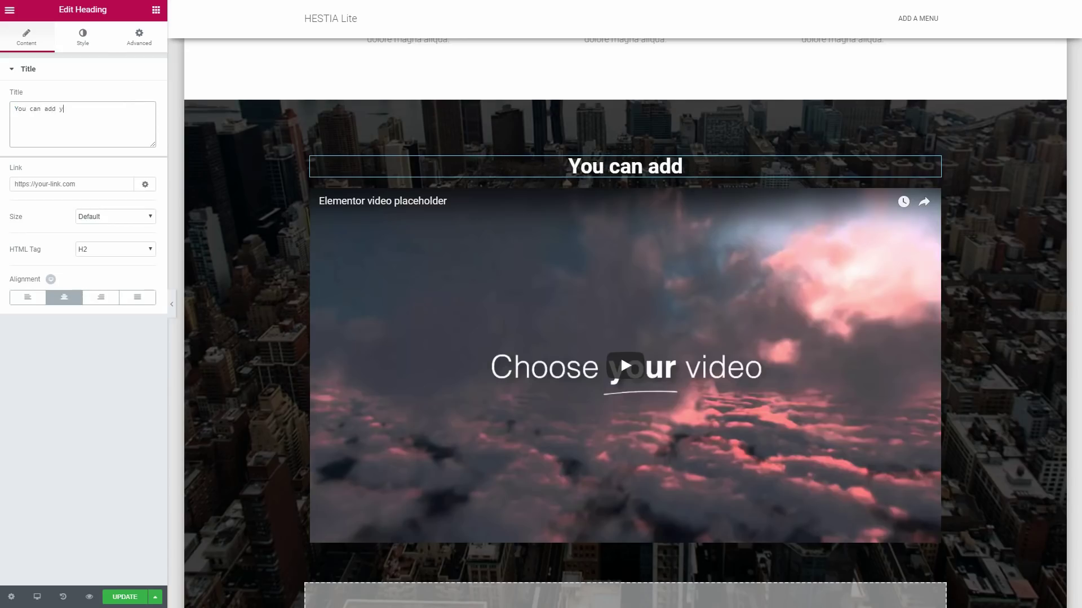
text(our own text here)
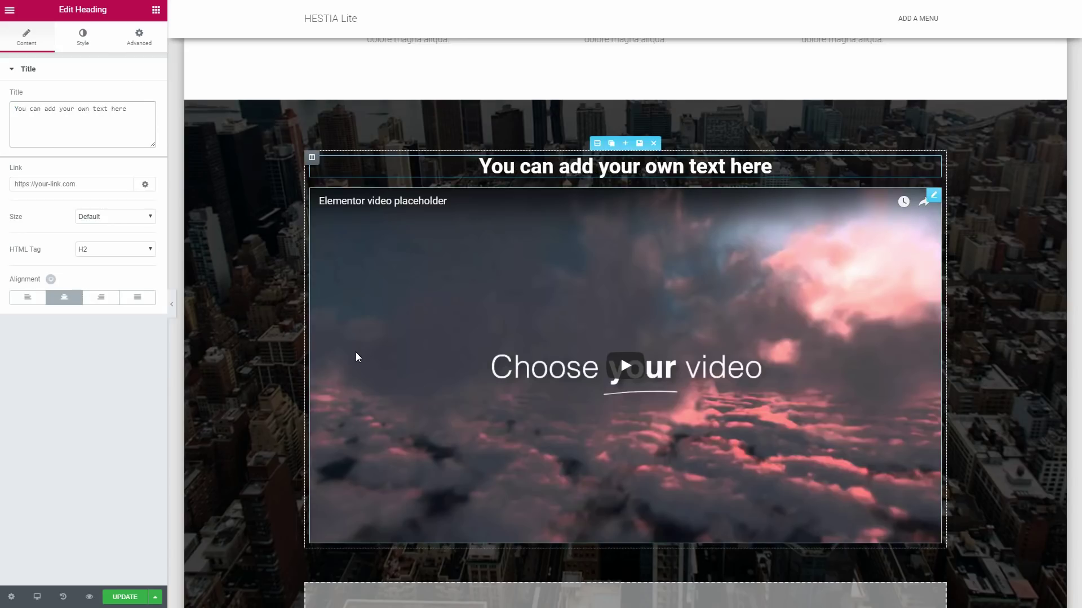
scroll(356, 358, down, 3)
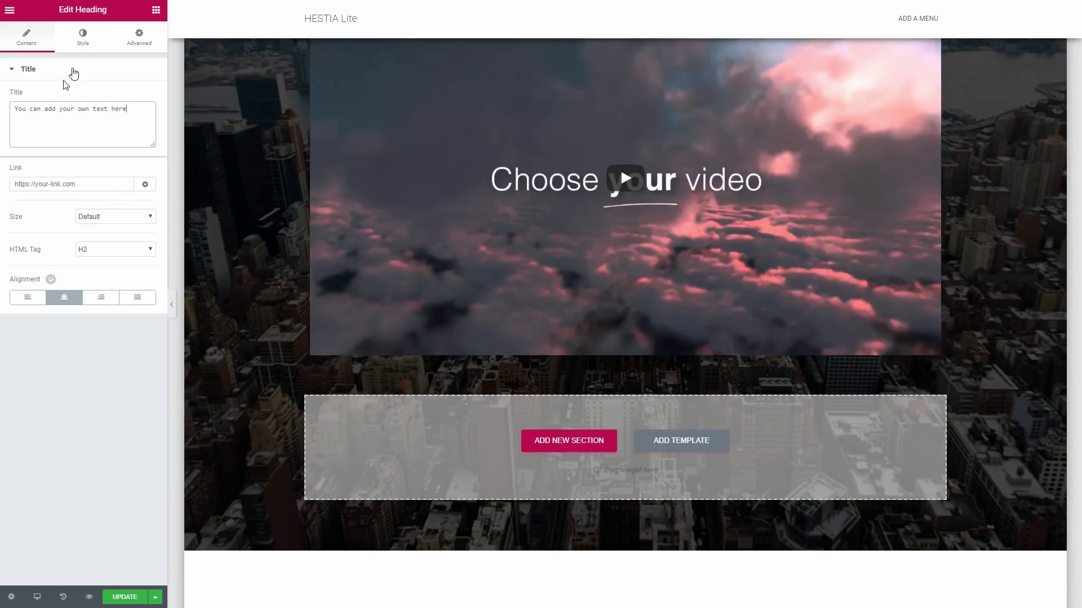
Step: Add a star icon and a centred 'Click me' button below the video
click(156, 10)
scroll(114, 260, down, 2)
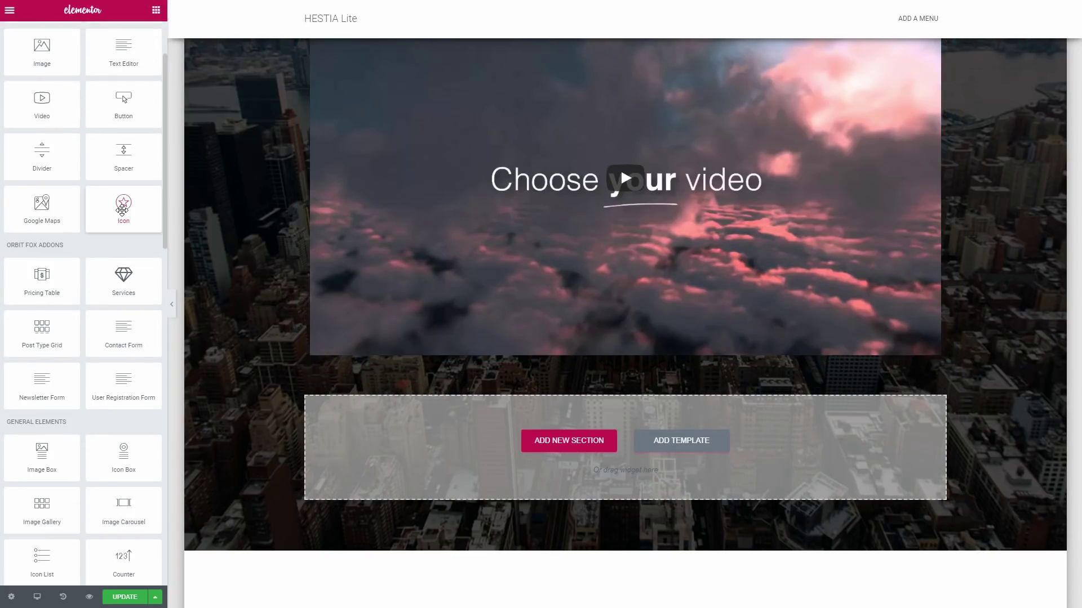
drag(122, 210, 543, 359)
click(666, 376)
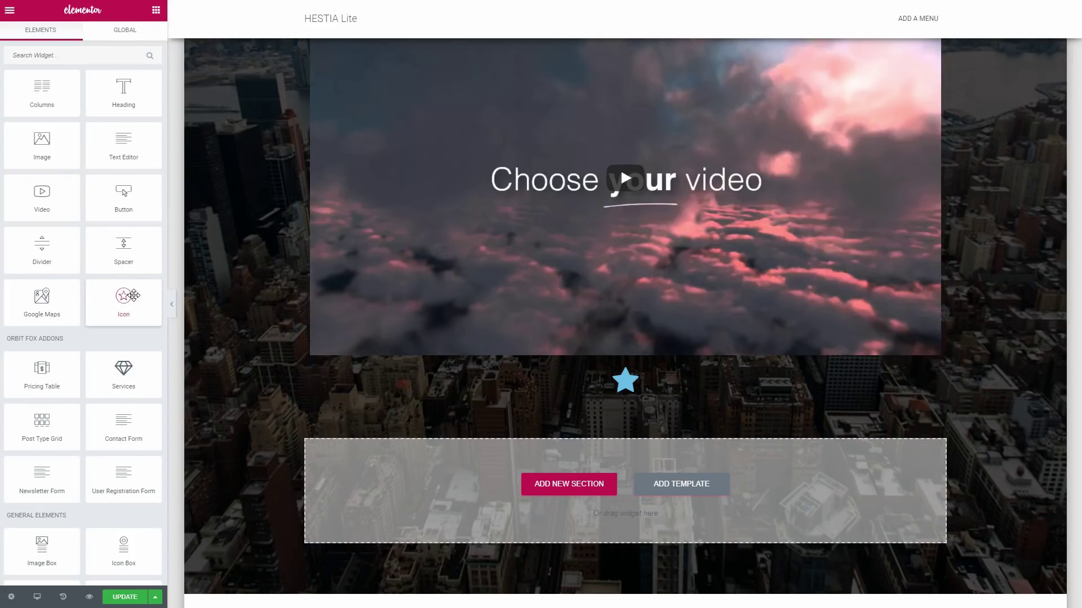
drag(116, 208, 651, 397)
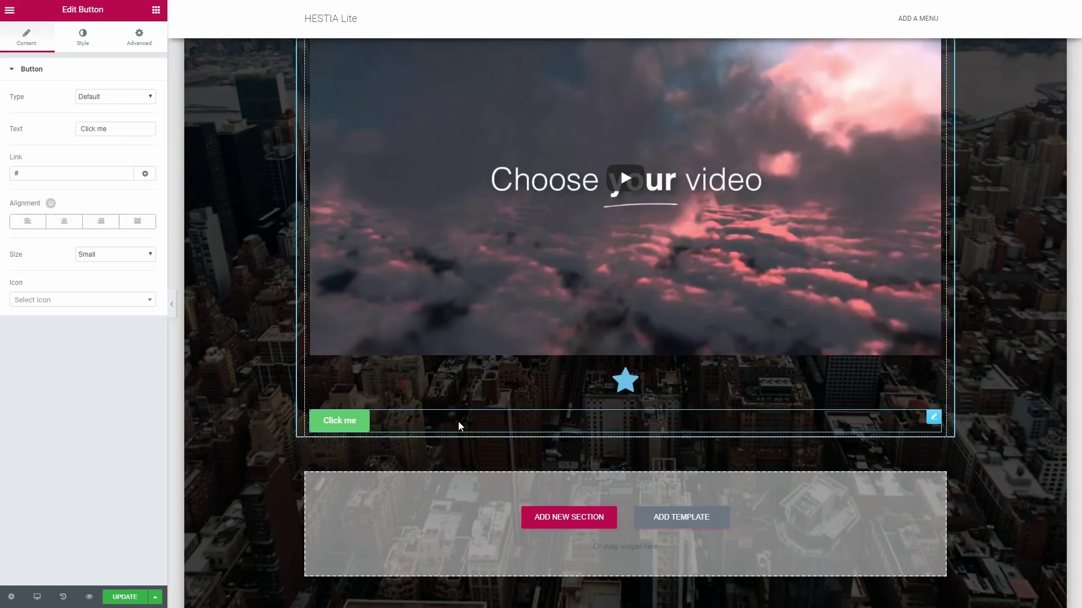
click(68, 221)
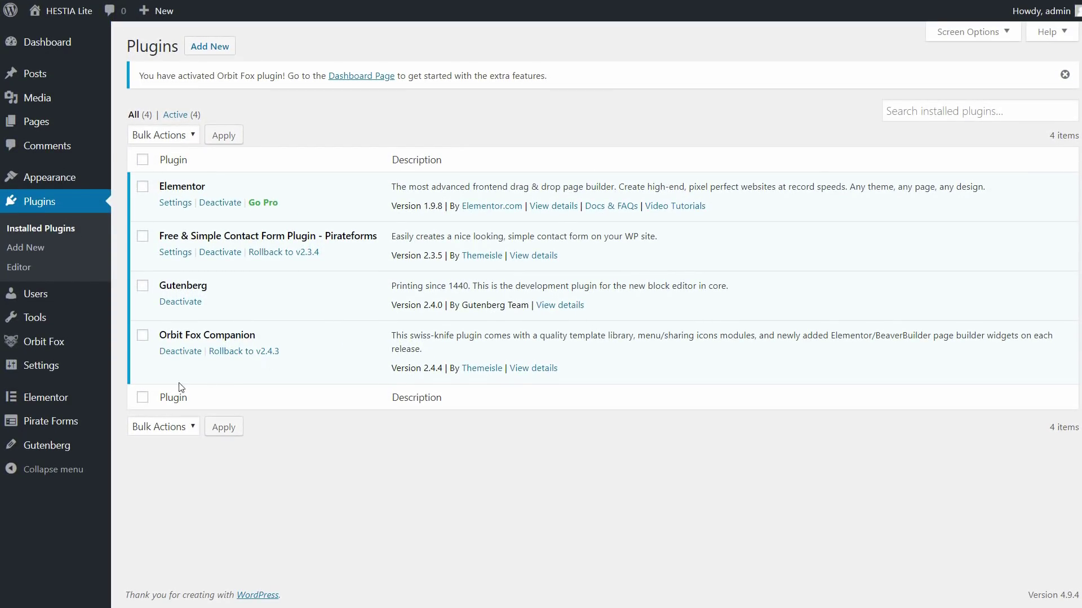
Step: Open the Gutenberg 'Welcome to the Gutenberg Editor' demo post and toggle its Block/Document sidebar tabs
mouse_move(62, 451)
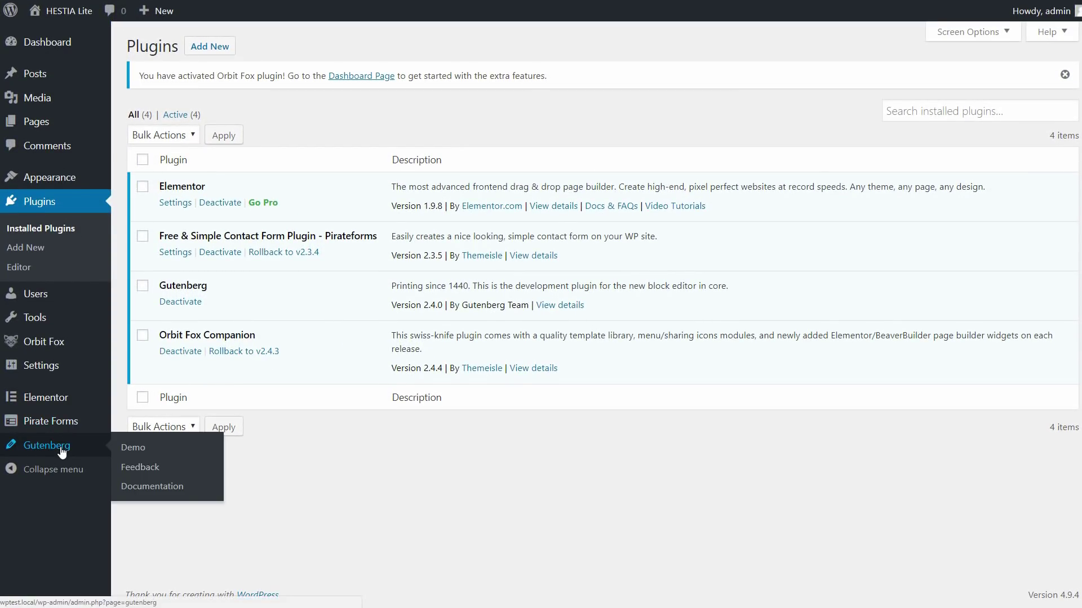
click(130, 447)
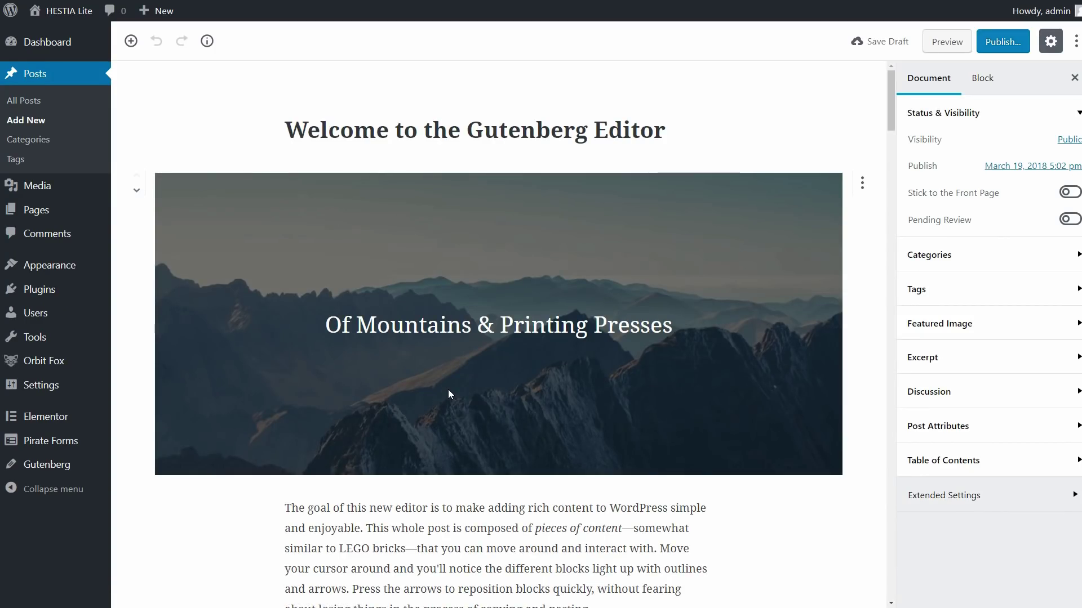
click(986, 81)
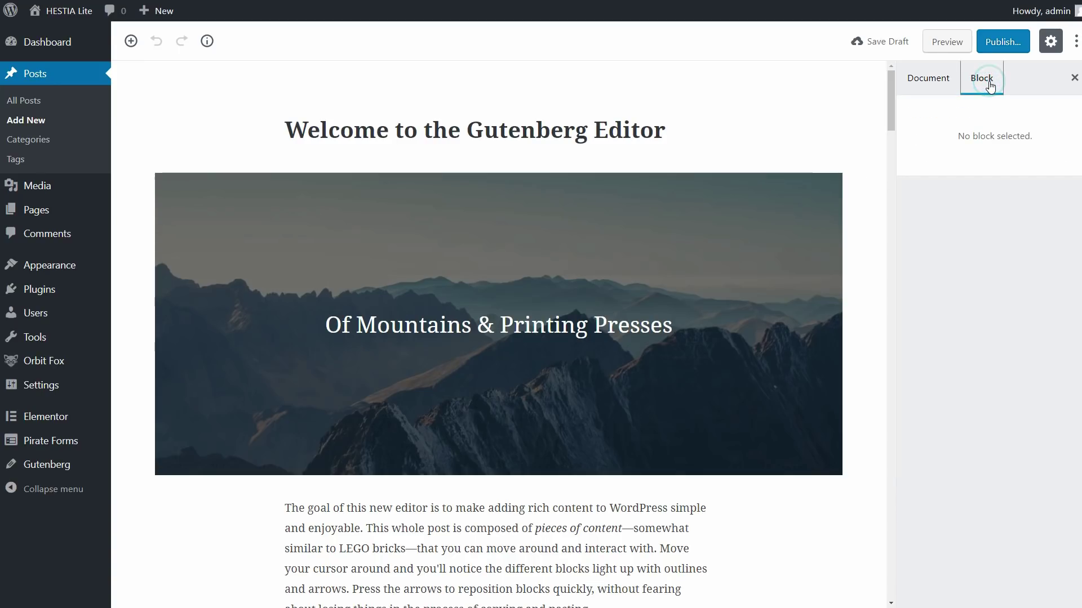
click(940, 82)
Step: Scroll up and down through the demo post's content to browse it
scroll(627, 337, down, 10)
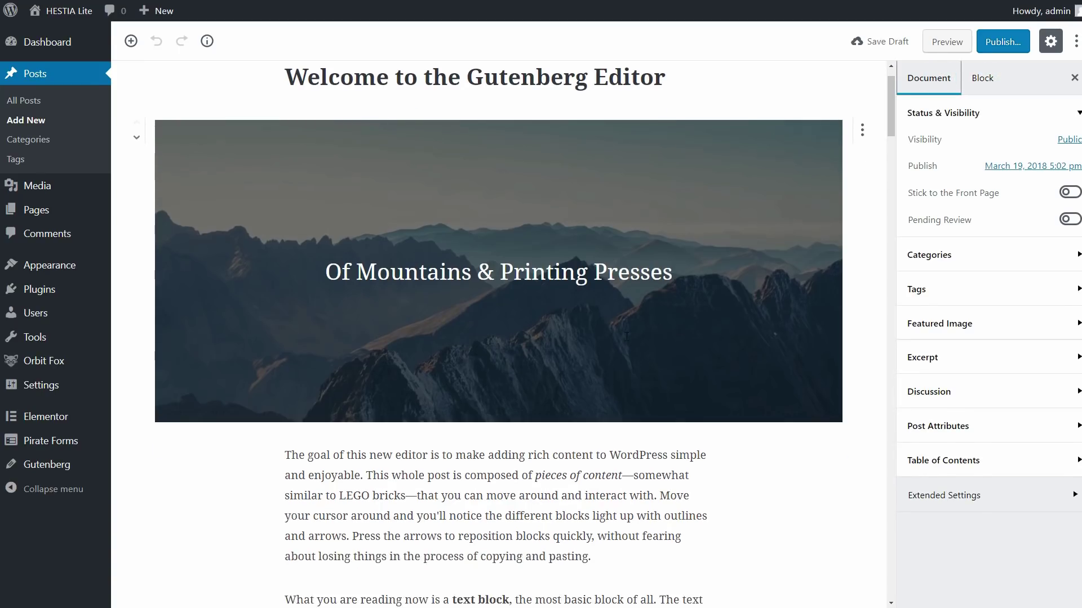
scroll(626, 337, down, 15)
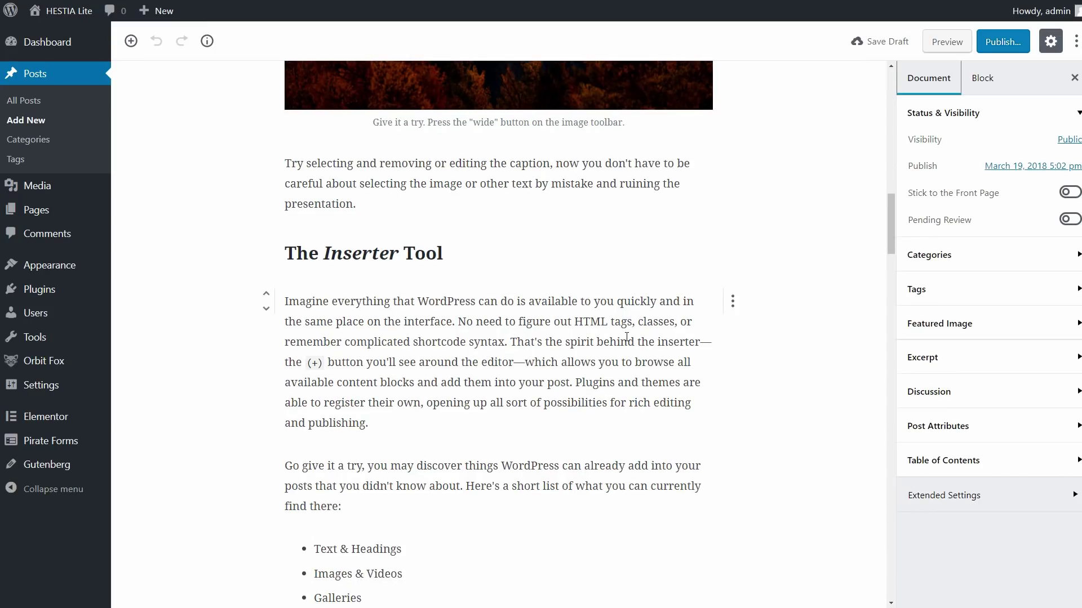
scroll(627, 338, down, 15)
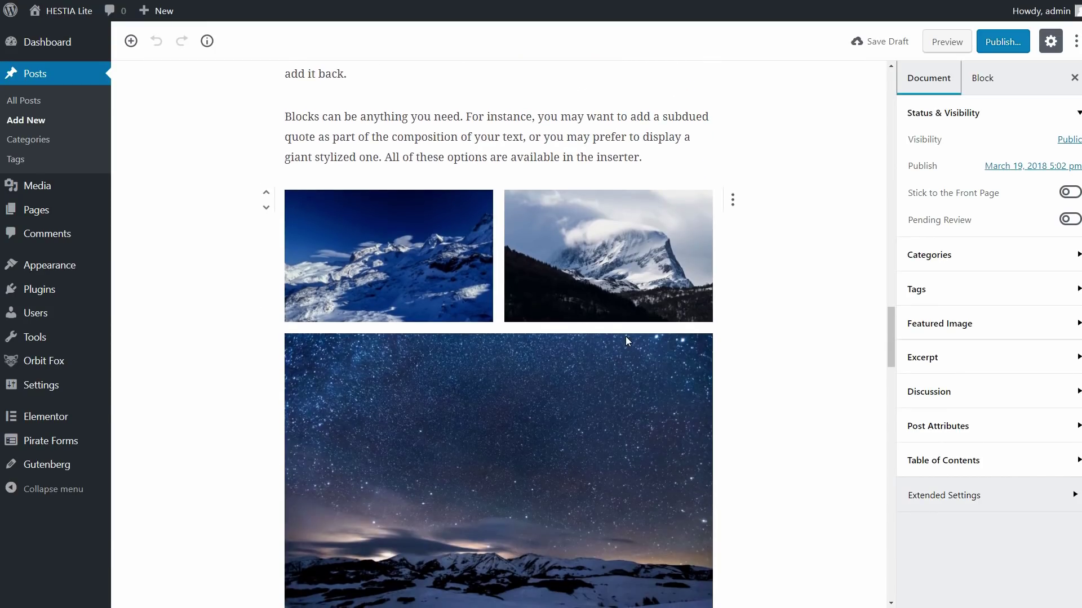
scroll(627, 338, up, 10)
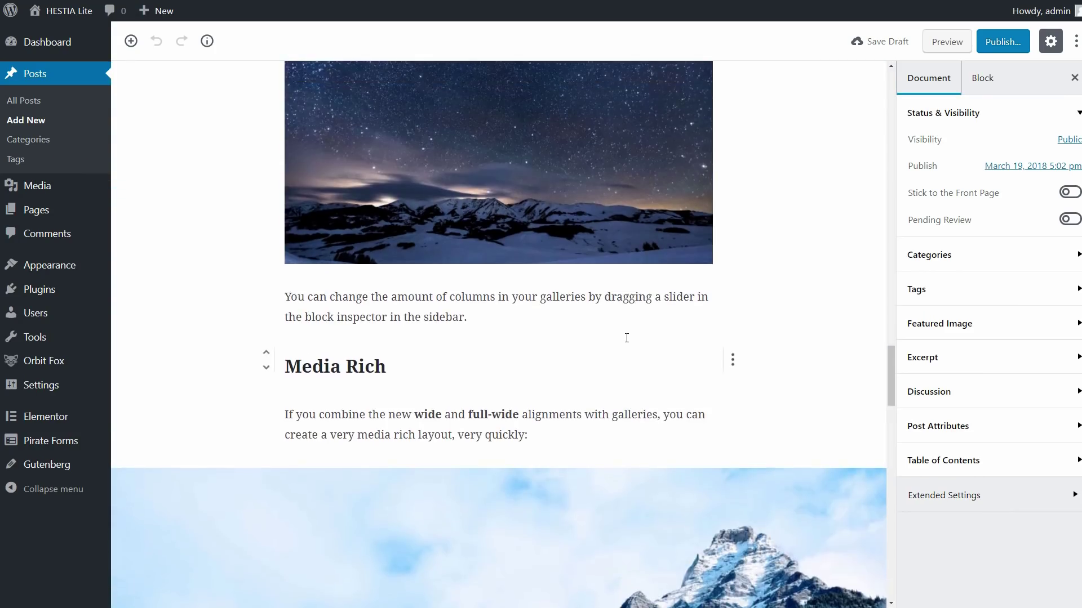
scroll(626, 339, down, 15)
scroll(626, 339, down, 10)
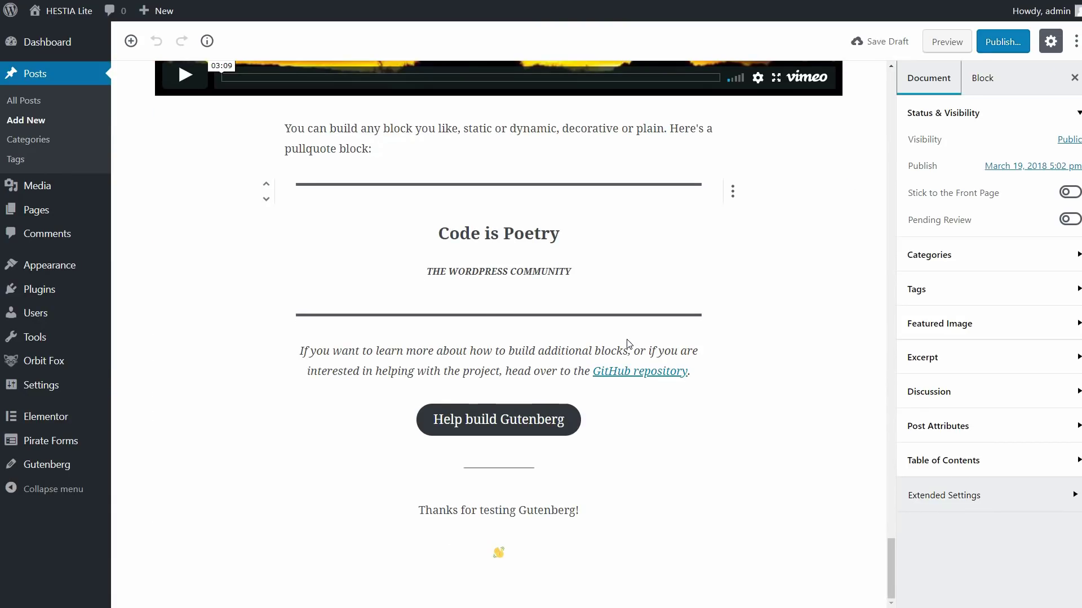
scroll(626, 339, up, 15)
scroll(627, 339, up, 20)
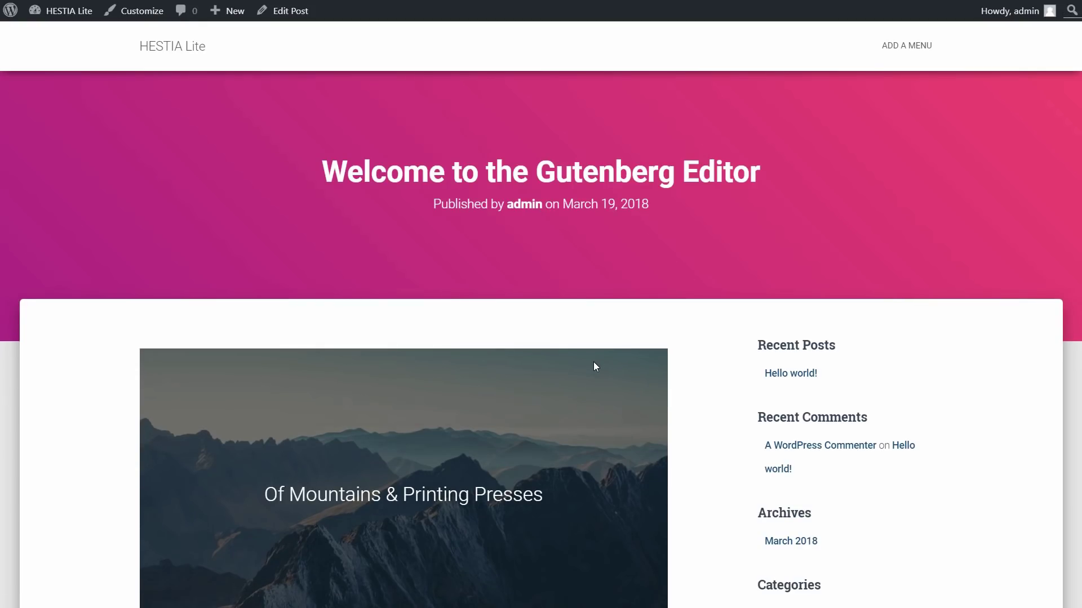
scroll(594, 364, down, 5)
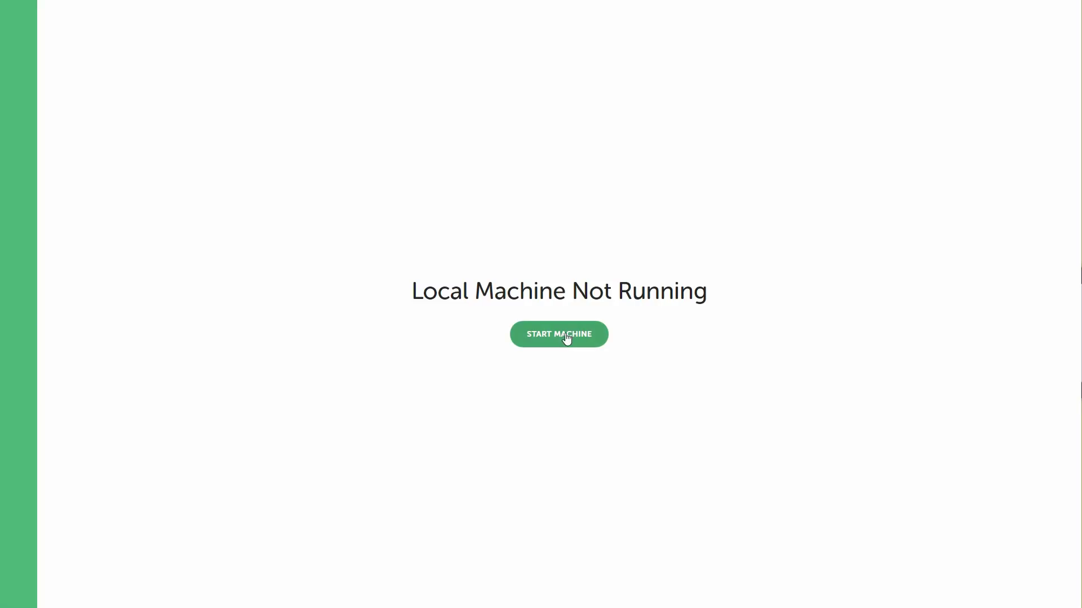
Step: Start the Local by Flywheel machine so the wptest site runs again
click(566, 338)
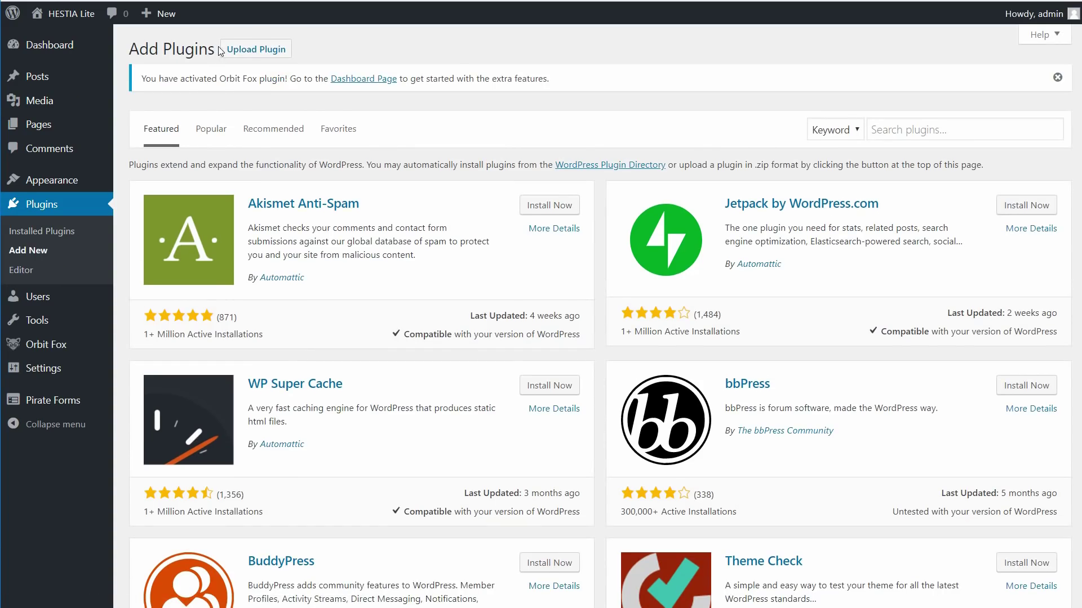
Step: Upload and install the elementor.2.0.0-beta2.zip plugin
click(258, 49)
click(495, 214)
double_click(394, 258)
click(590, 318)
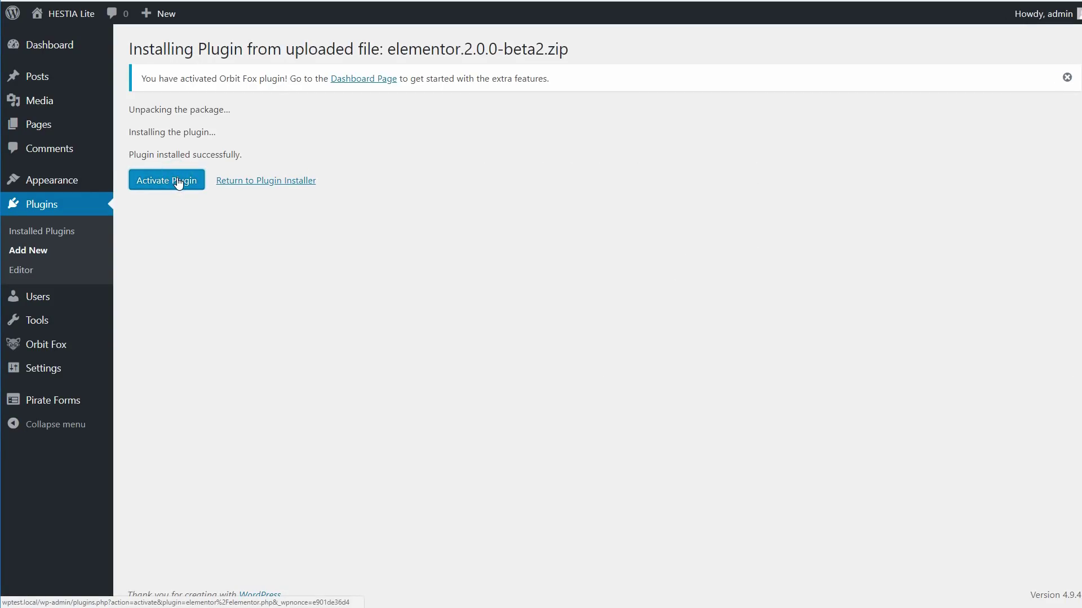
click(174, 247)
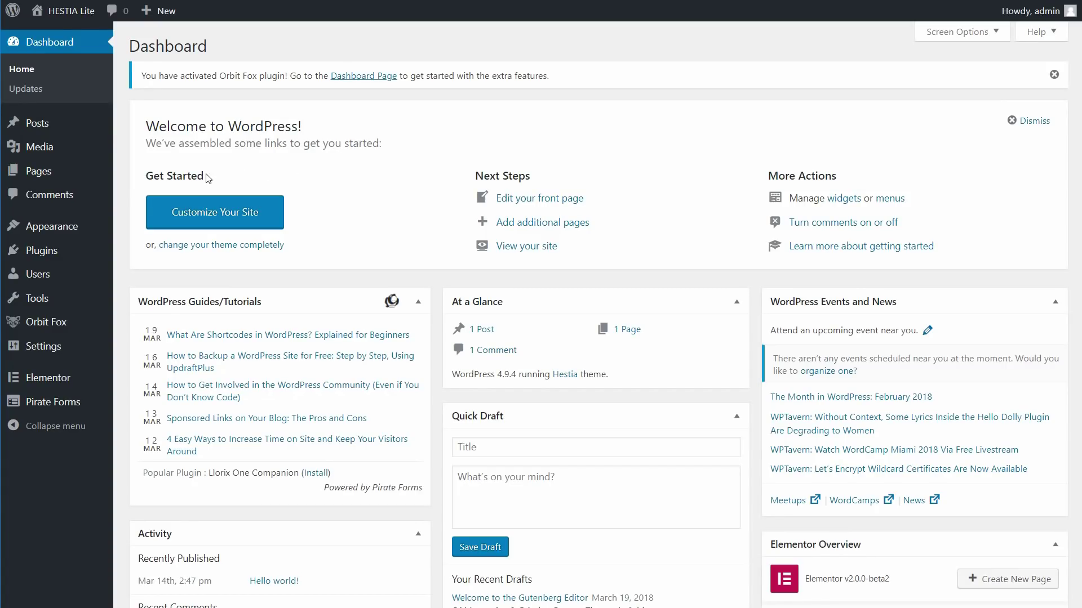
Step: Start a new post in Elementor and submit a site search for 'testing'
mouse_move(108, 127)
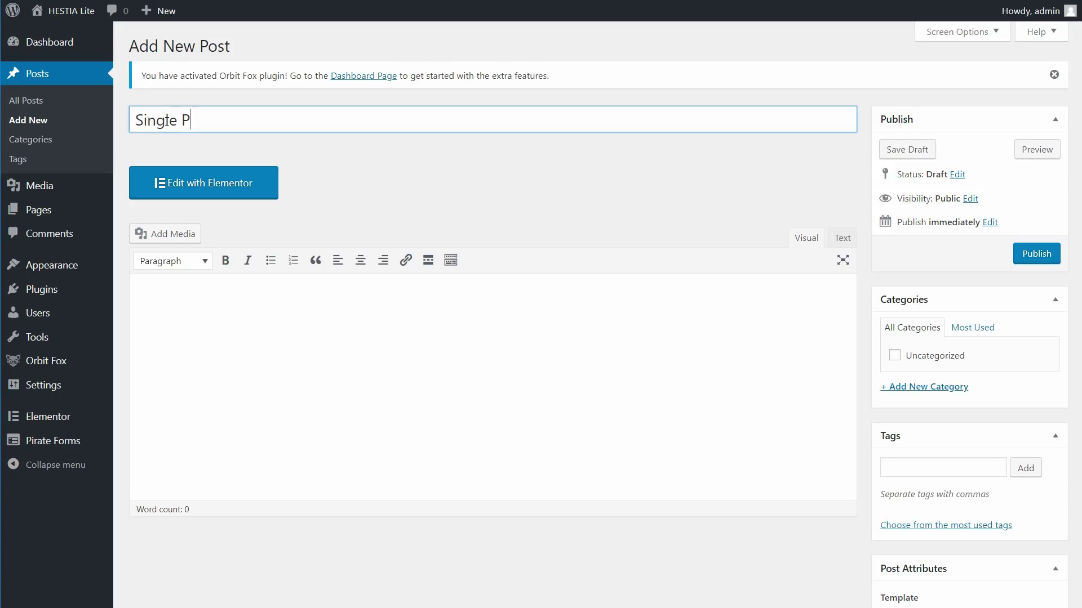
click(214, 187)
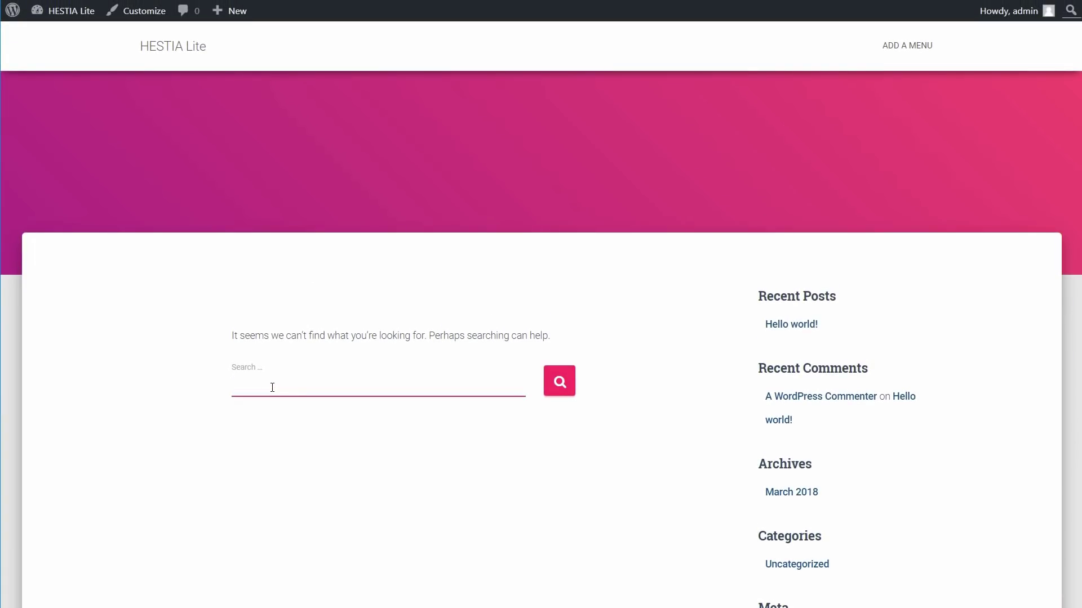
key(Return)
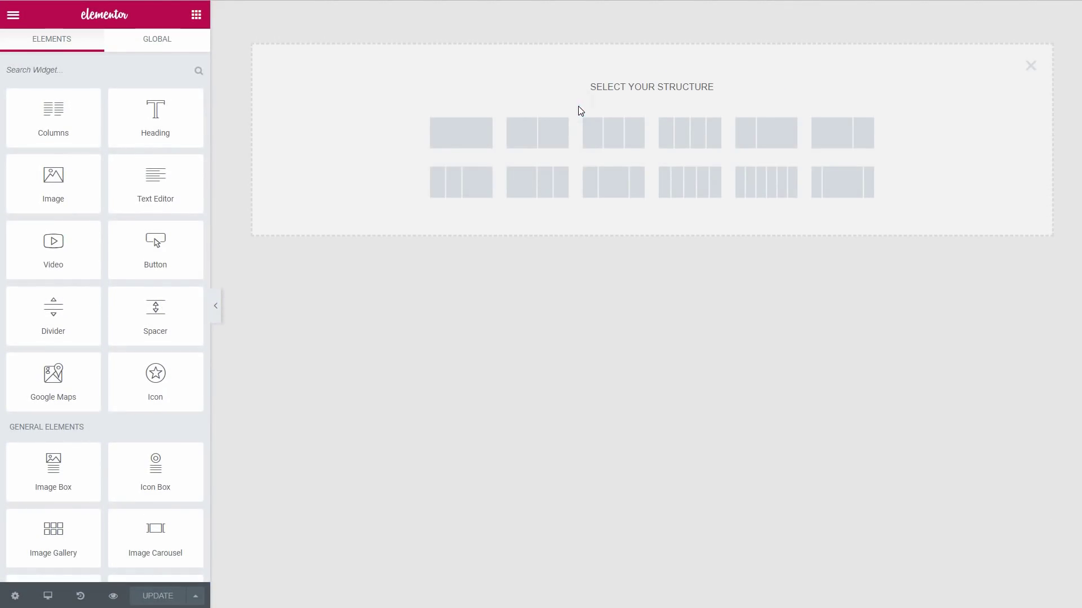
Step: Choose the single-column structure for the new Elementor section
click(489, 138)
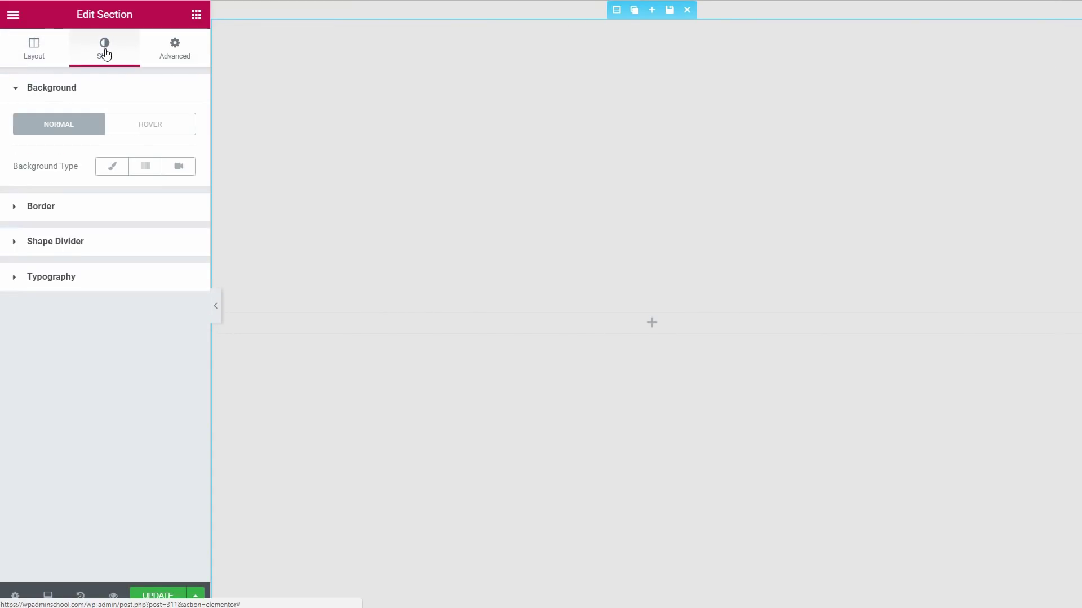